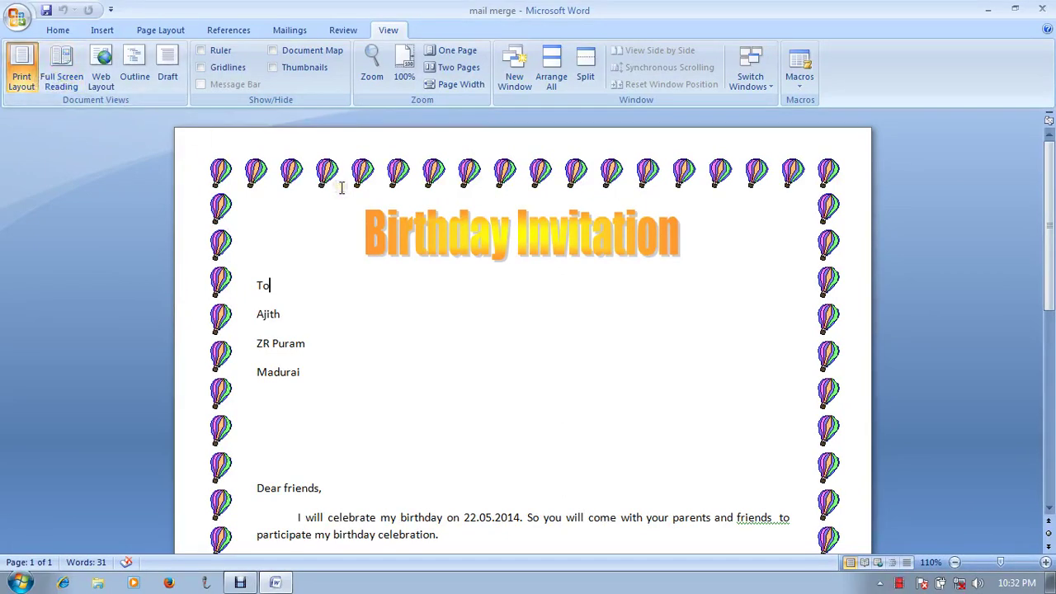
# Step: Click at the end of ZR Puram and set the invitation's zoom back to 100%
pyautogui.click(662, 335)
pyautogui.keyDown('ctrl'); pyautogui.scroll(-4, 660, 330); pyautogui.keyUp('ctrl')
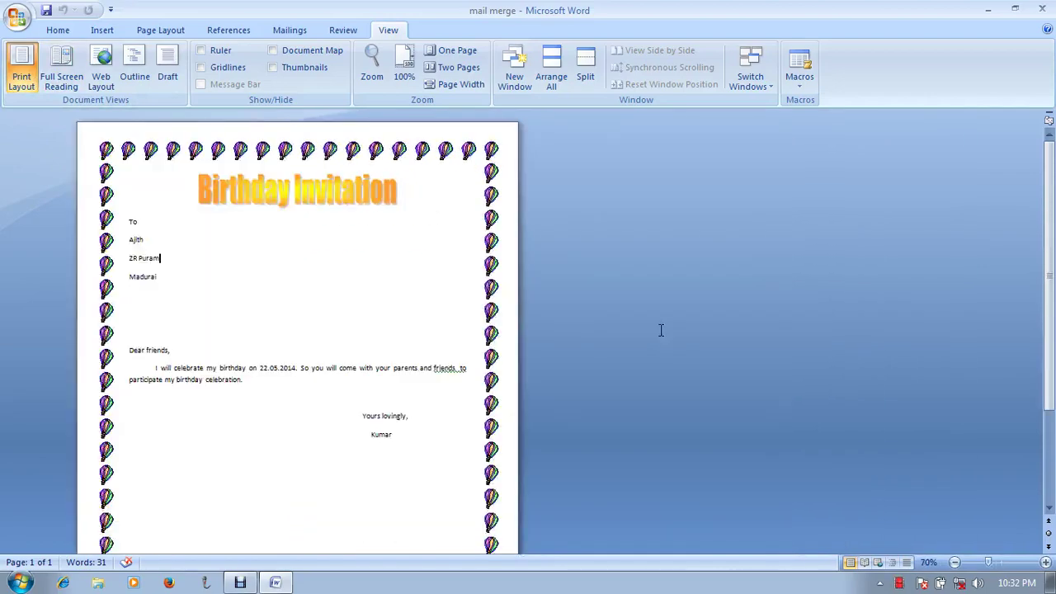
pyautogui.click(1001, 565)
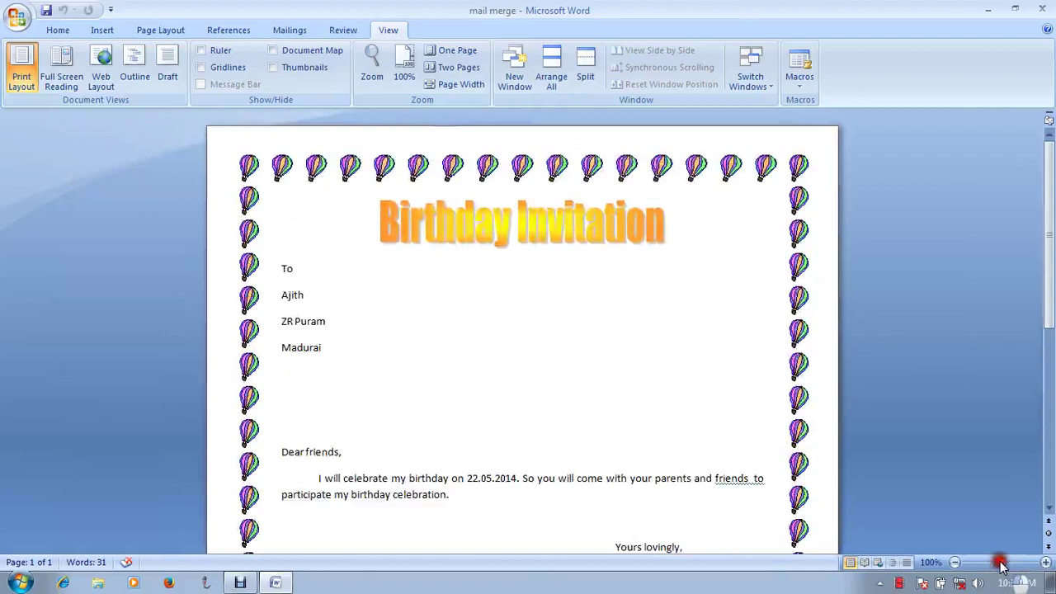
pyautogui.scroll(-4, 1000, 566)
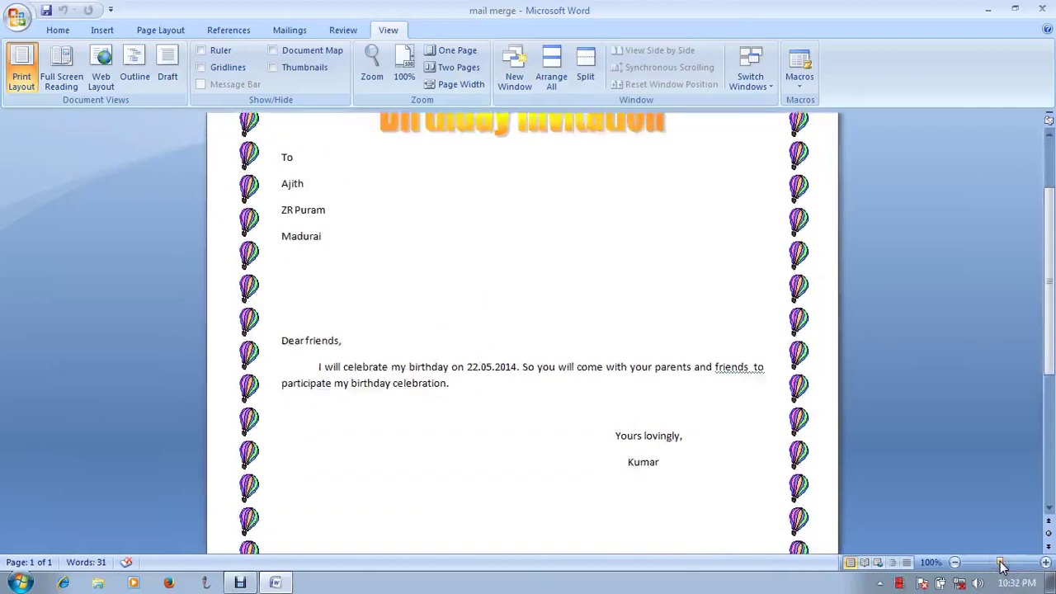
pyautogui.scroll(4, 1001, 566)
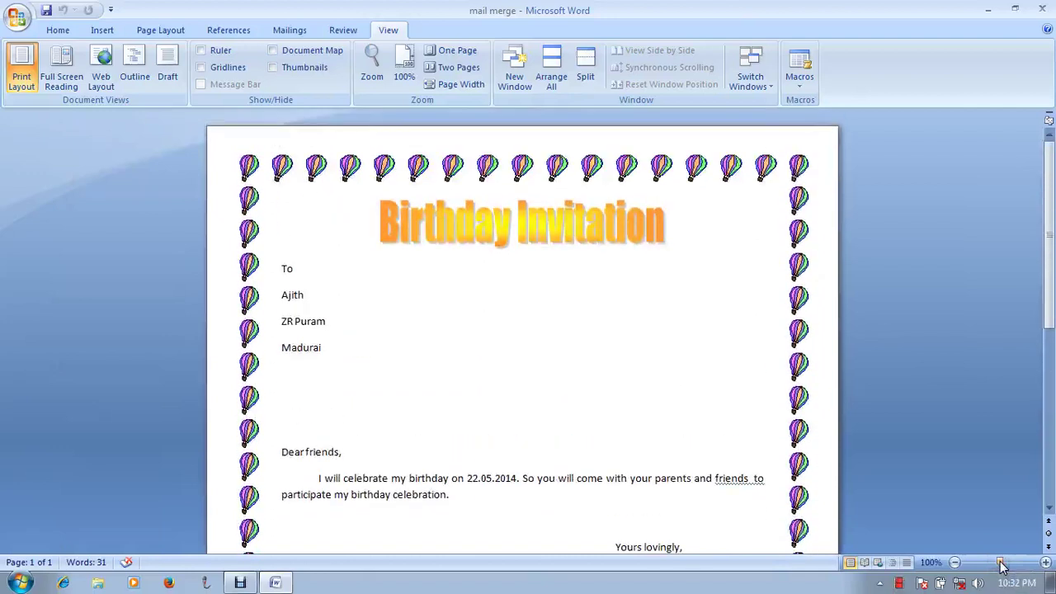
# Step: Zoom in to about 156% and switch to Full Screen Reading view
pyautogui.moveTo(1001, 564); pyautogui.dragTo(1005, 568)
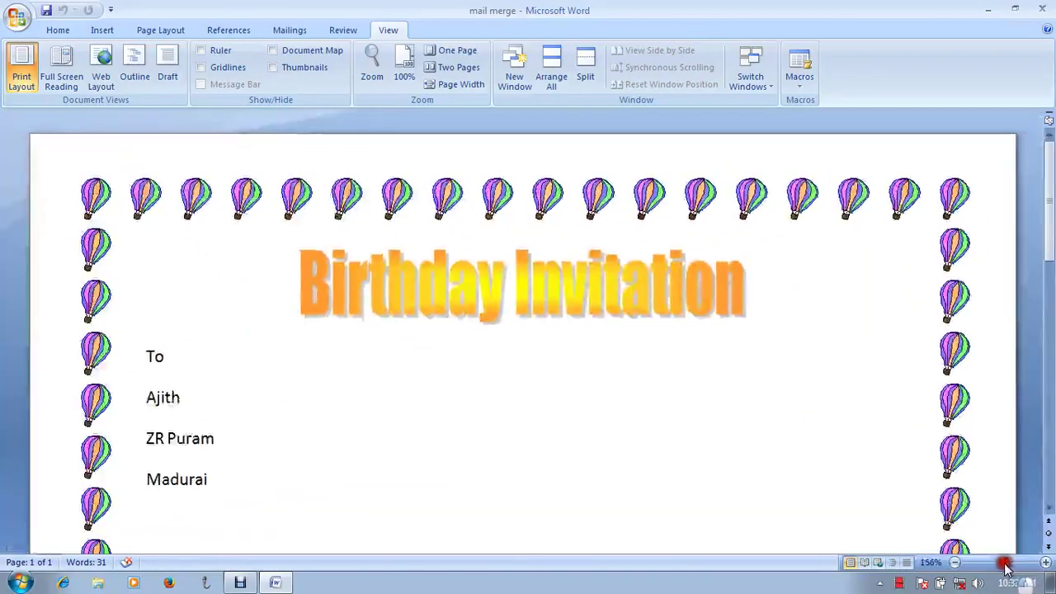
pyautogui.scroll(-4, 908, 500)
pyautogui.scroll(4, 890, 490)
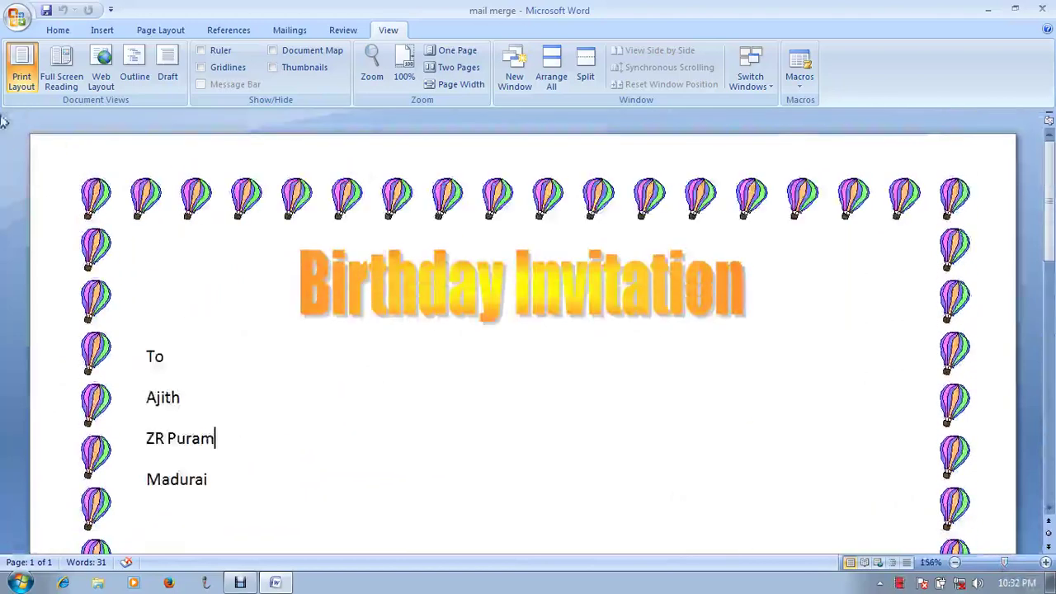
pyautogui.click(61, 66)
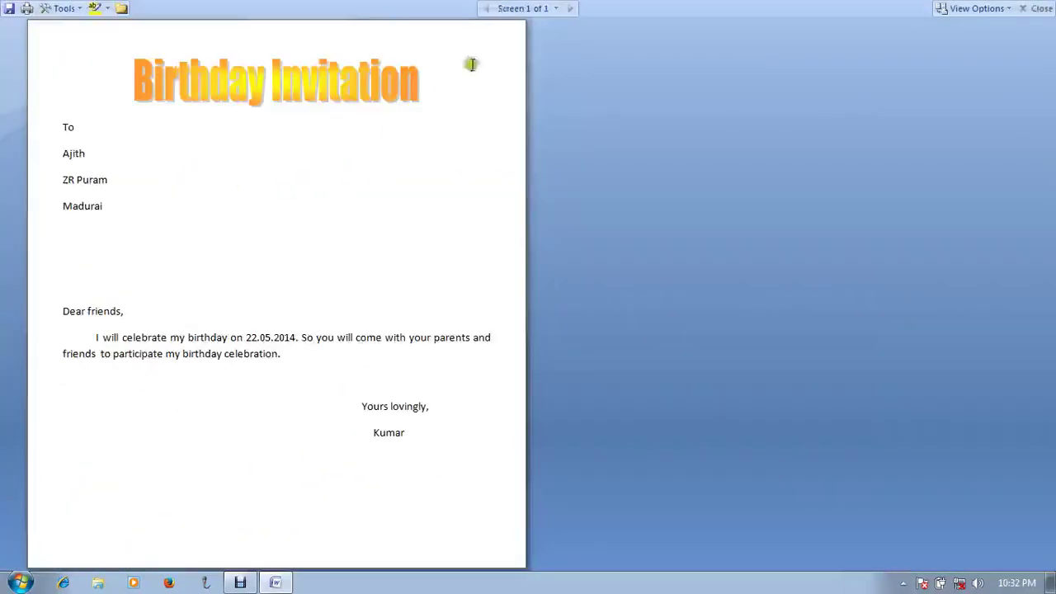
# Step: In Full Screen Reading, try selecting the title, the letter text and the whole document, then clear the selection
pyautogui.click(364, 230)
pyautogui.moveTo(134, 67); pyautogui.dragTo(412, 444)
pyautogui.click(418, 434)
pyautogui.click(416, 432)
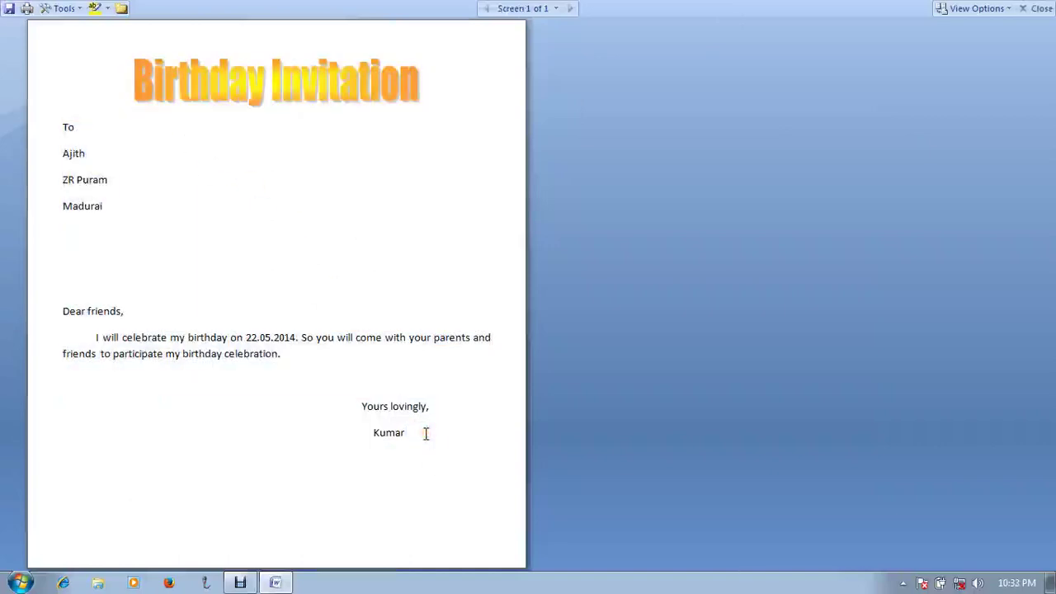
pyautogui.click(426, 433)
pyautogui.hotkey('ctrl', 'a')
pyautogui.moveTo(424, 411); pyautogui.dragTo(429, 408)
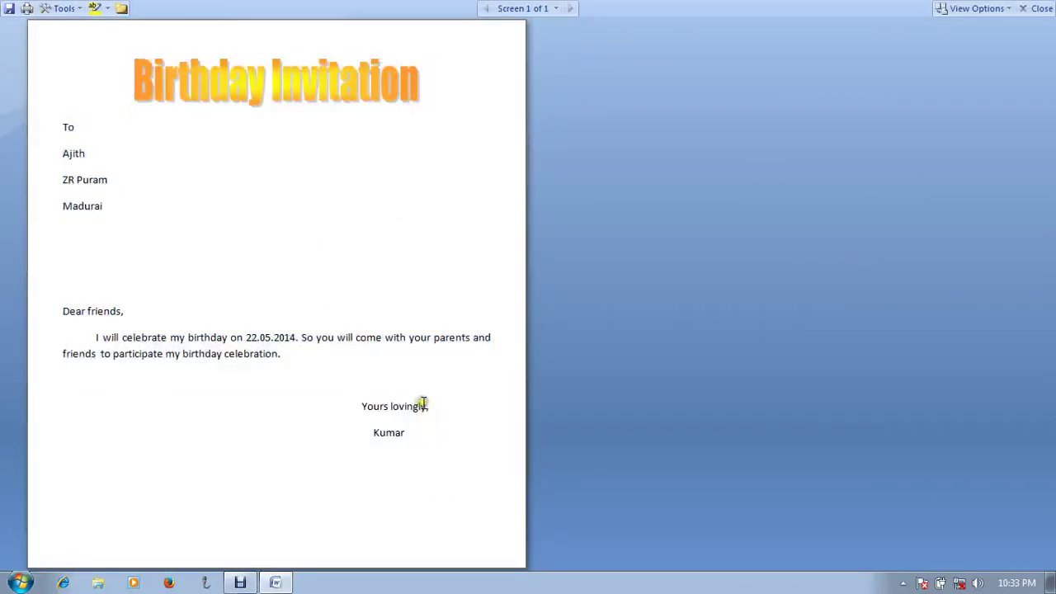
pyautogui.hotkey('ctrl', 'a')
pyautogui.hotkey('ctrl', 'c')
pyautogui.click(479, 147)
# Step: Select and deselect the title art, close Full Screen Reading, and select the whole invitation
pyautogui.click(136, 102)
pyautogui.click(145, 141)
pyautogui.click(1036, 9)
pyautogui.hotkey('ctrl', 'a')
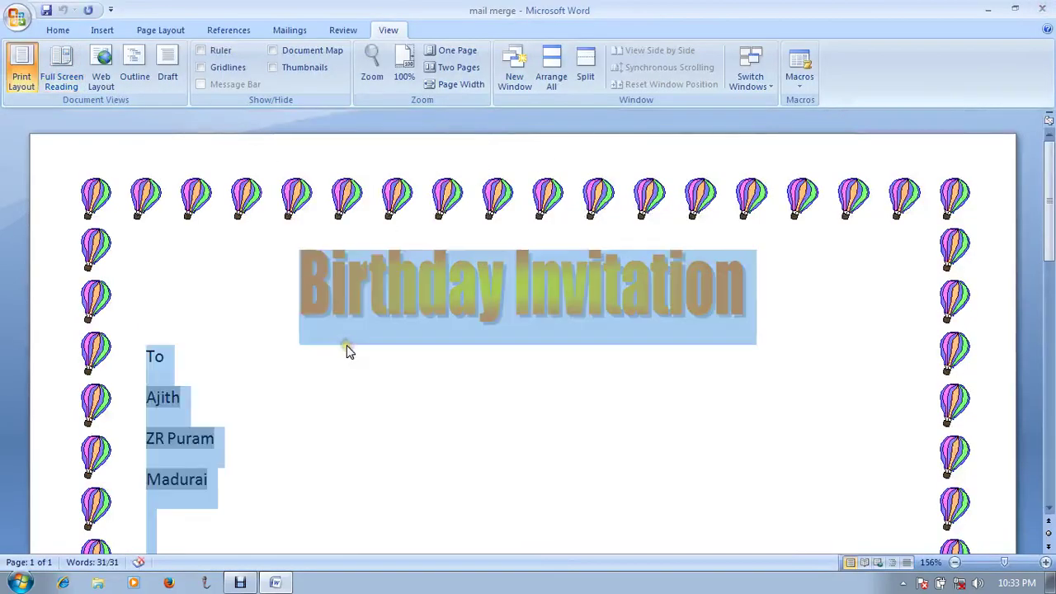
# Step: After Kumar, insert page breaks and paste the invitation onto pages 2, 3 and 4
pyautogui.scroll(-10, 446, 360)
pyautogui.keyDown('ctrl'); pyautogui.scroll(-6, 596, 316); pyautogui.keyUp('ctrl')
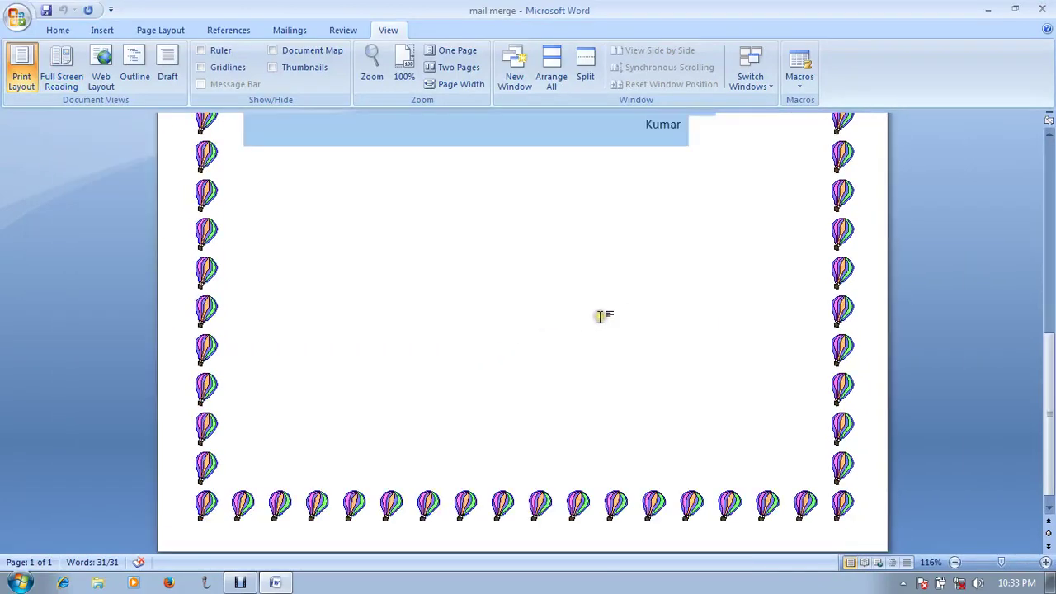
pyautogui.keyDown('ctrl'); pyautogui.scroll(-3, 601, 316); pyautogui.keyUp('ctrl')
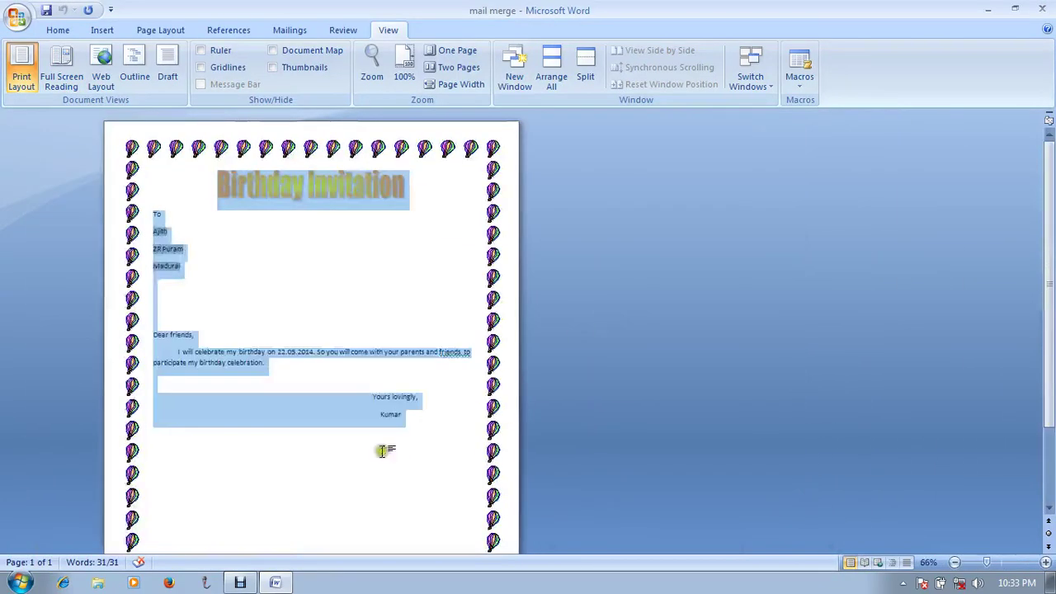
pyautogui.click(395, 450)
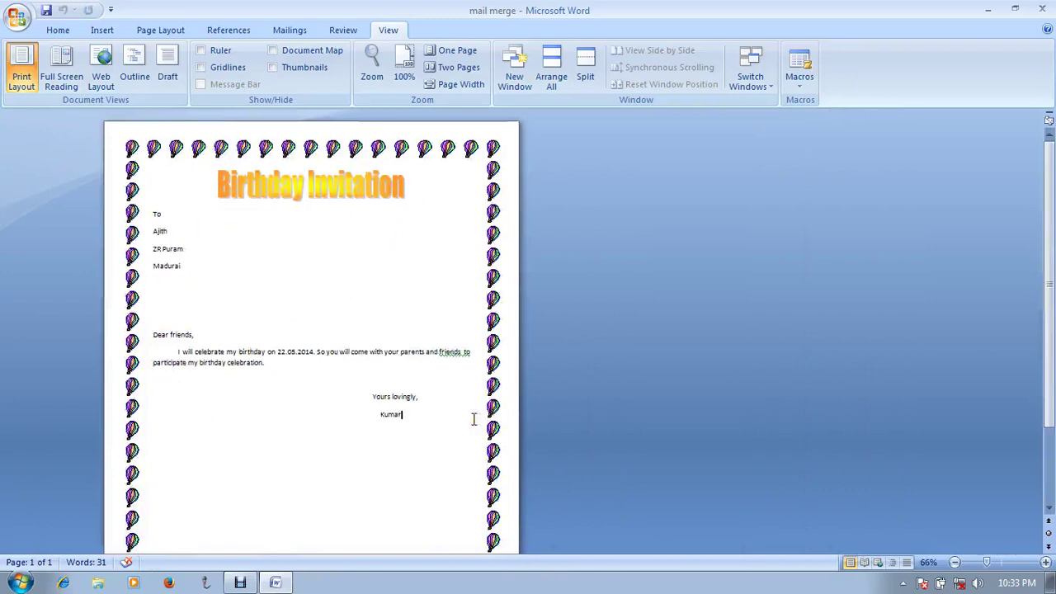
pyautogui.hotkey('ctrl', 'Return')
pyautogui.hotkey('ctrl', 'v')
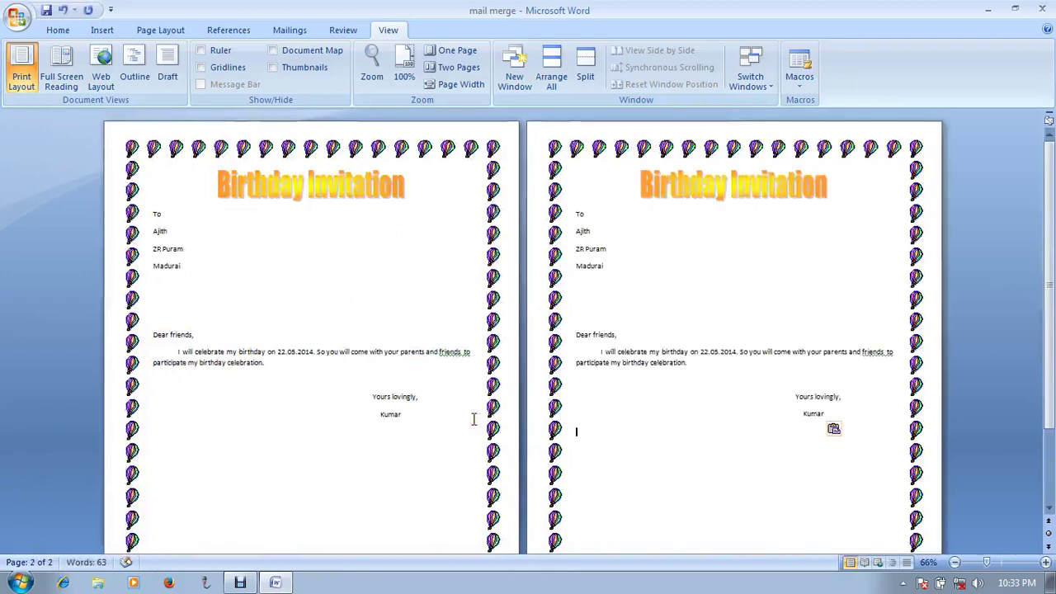
pyautogui.hotkey('ctrl', 'Return')
pyautogui.hotkey('ctrl', 'v')
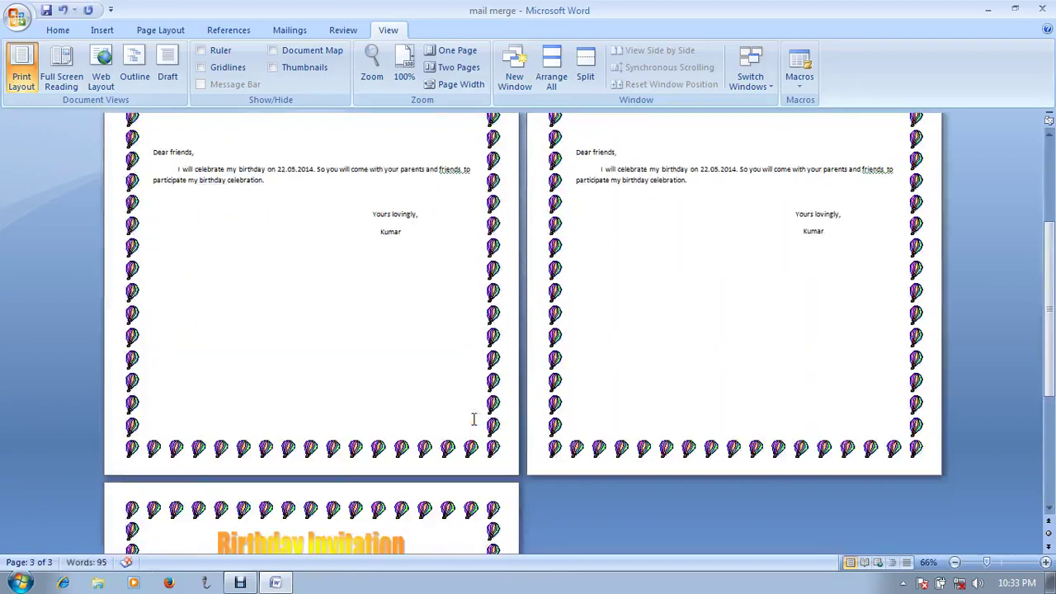
pyautogui.hotkey('ctrl', 'Return')
pyautogui.hotkey('ctrl', 'v')
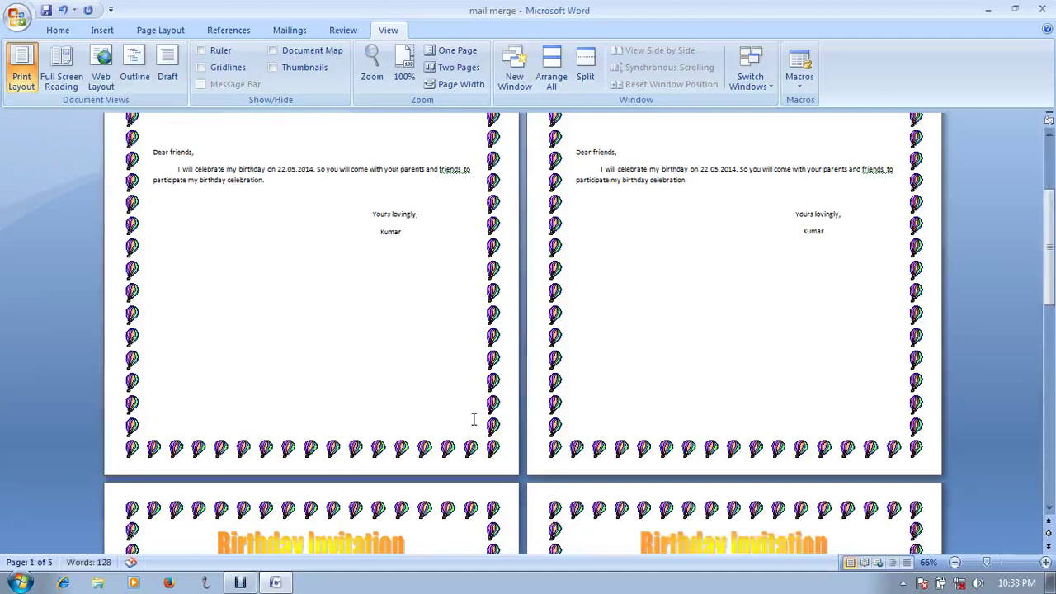
pyautogui.scroll(-8, 475, 419)
pyautogui.scroll(1, 542, 396)
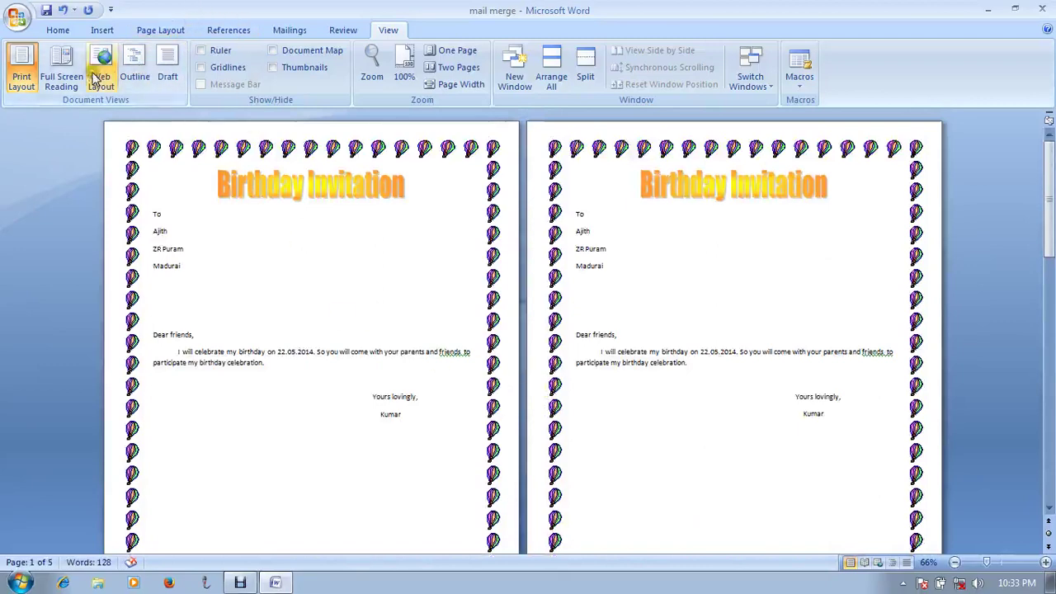
pyautogui.click(62, 66)
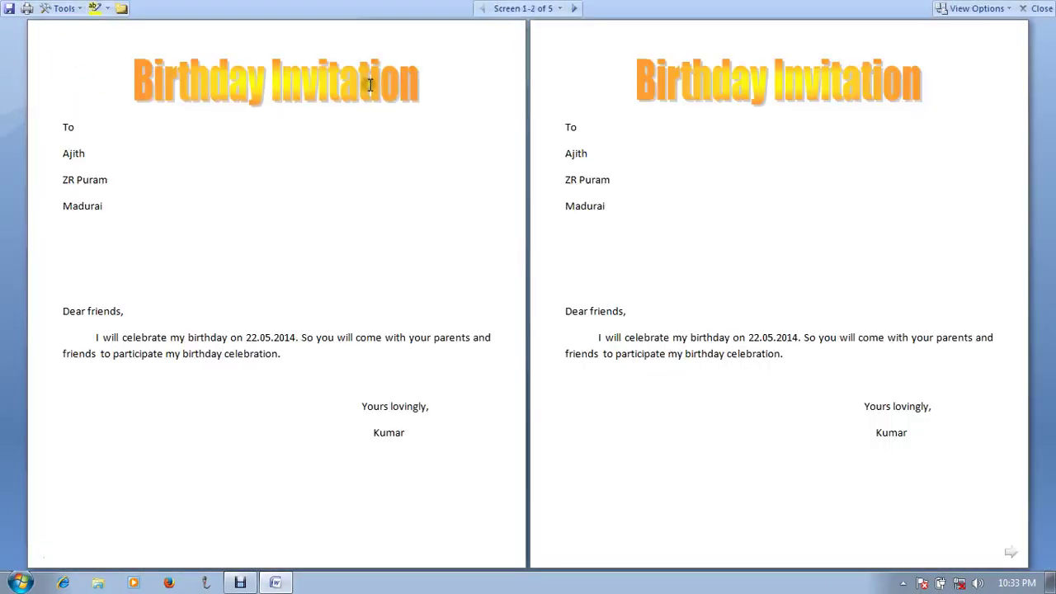
pyautogui.scroll(-1, 379, 157)
pyautogui.scroll(1, 596, 216)
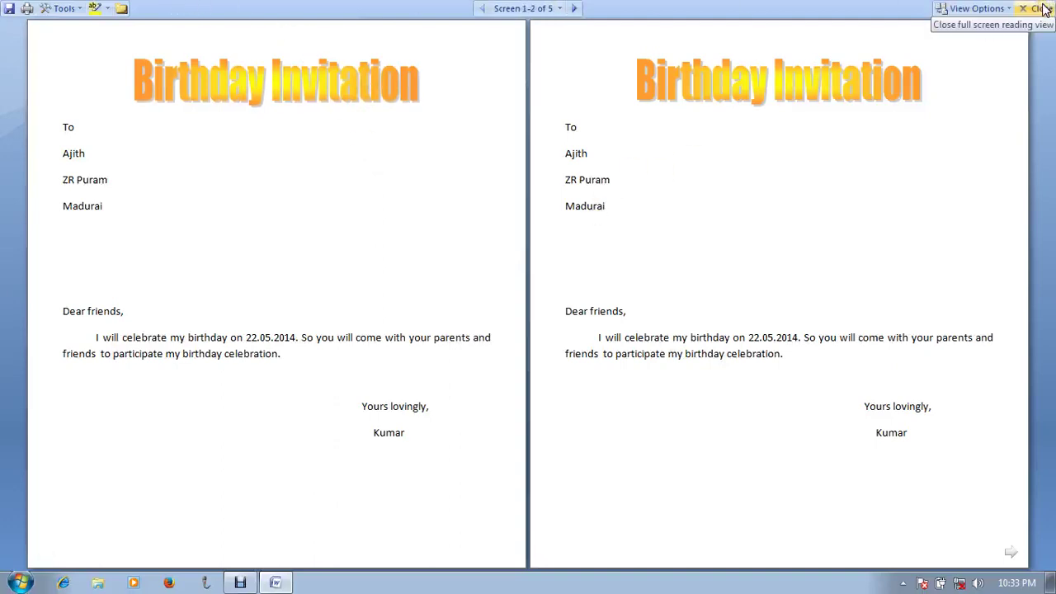
pyautogui.click(1043, 8)
pyautogui.click(303, 281)
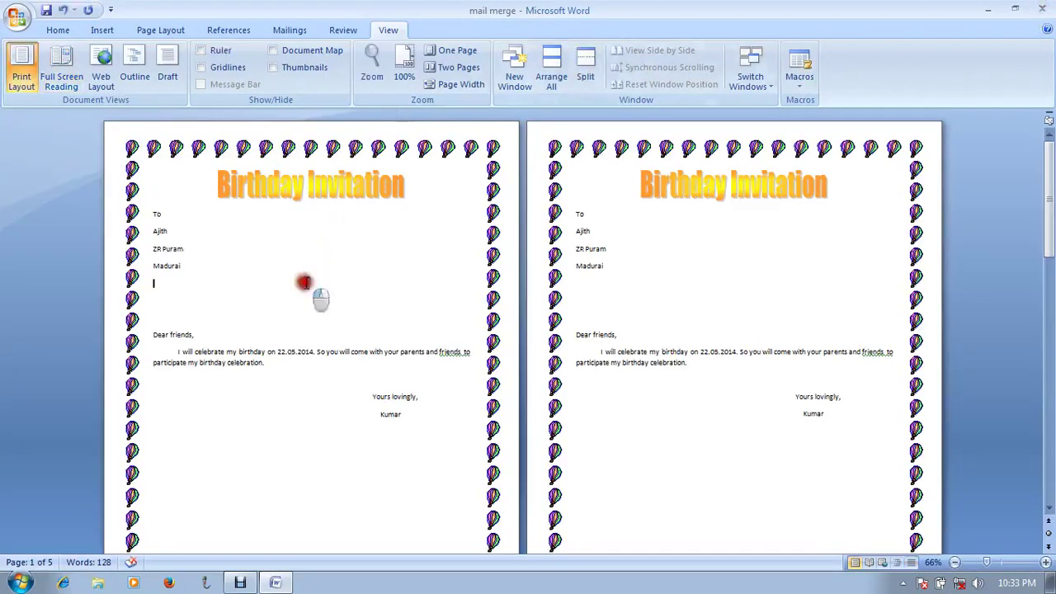
pyautogui.click(100, 74)
pyautogui.scroll(-1, 313, 382)
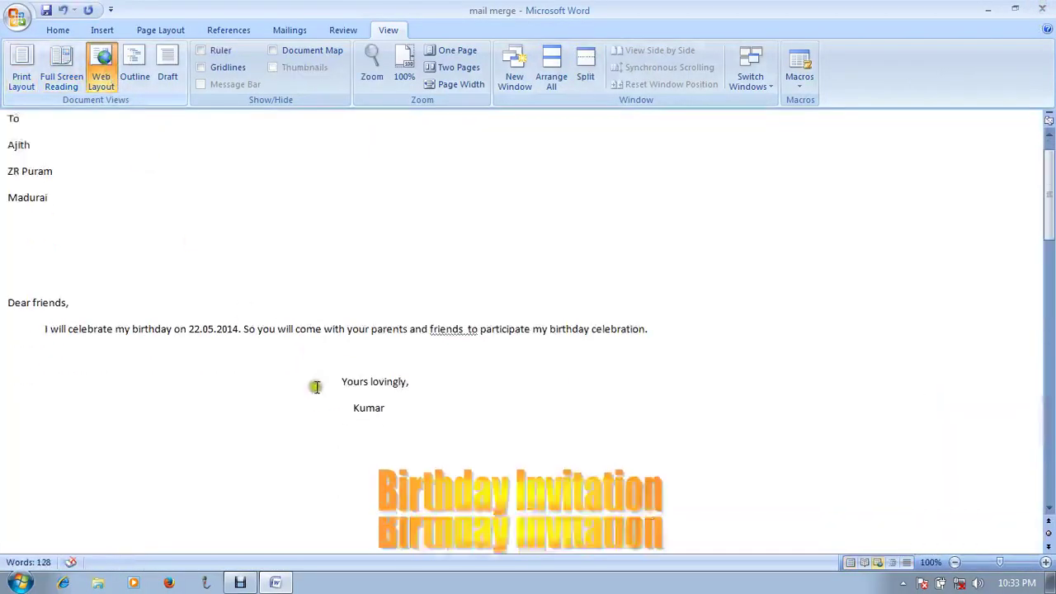
pyautogui.scroll(-8, 332, 387)
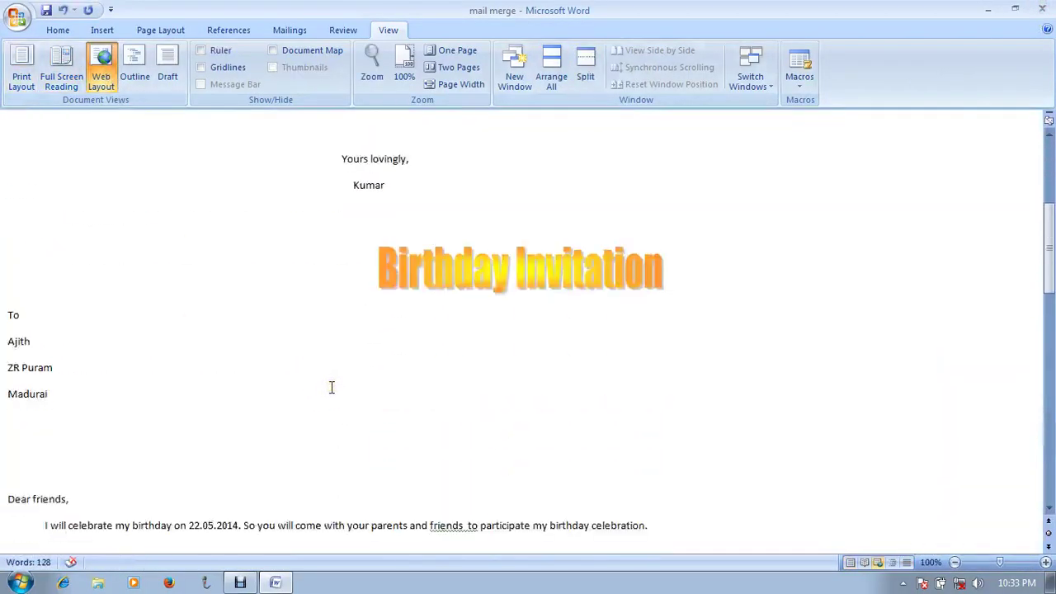
pyautogui.scroll(-10, 331, 387)
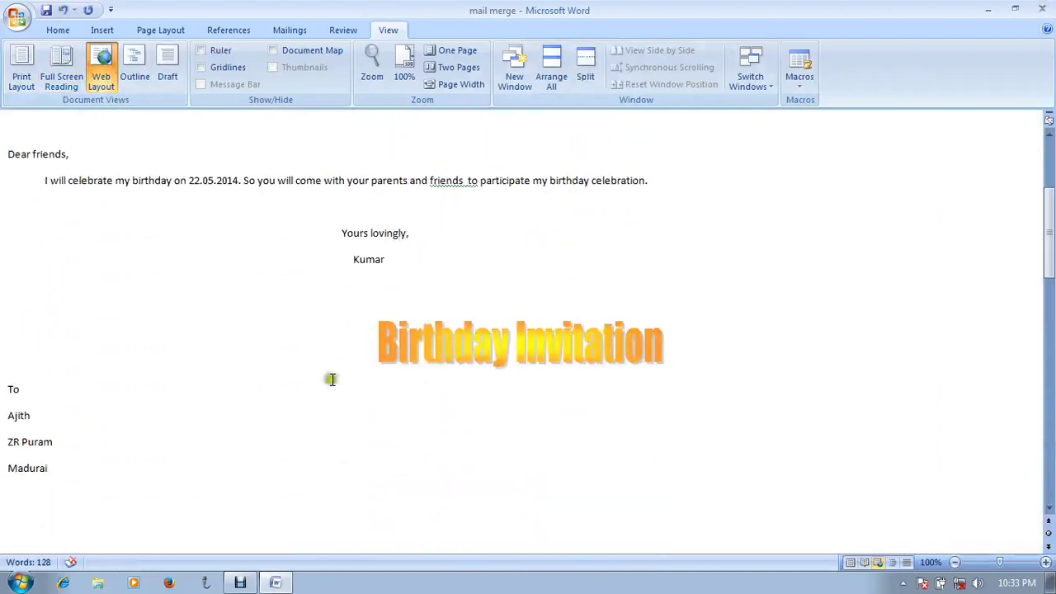
pyautogui.click(134, 76)
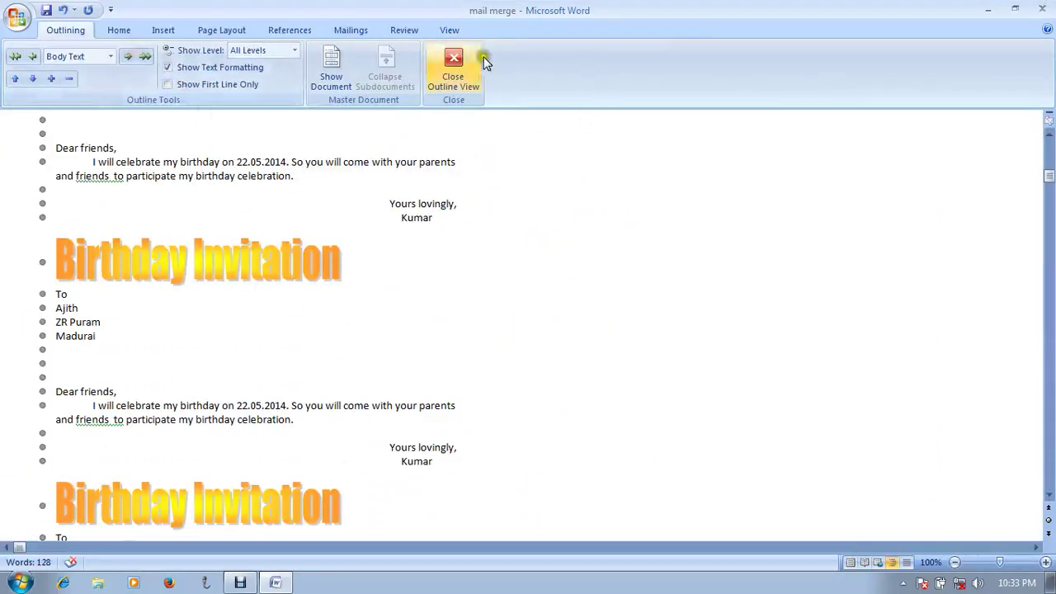
pyautogui.click(479, 67)
pyautogui.click(388, 30)
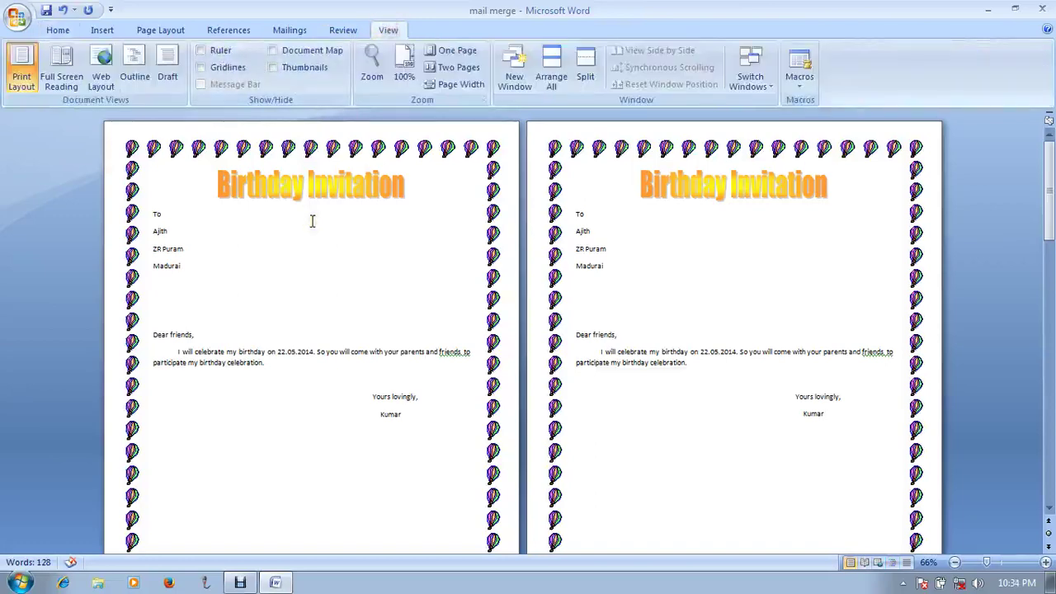
pyautogui.keyDown('ctrl'); pyautogui.scroll(4, 311, 222); pyautogui.keyUp('ctrl')
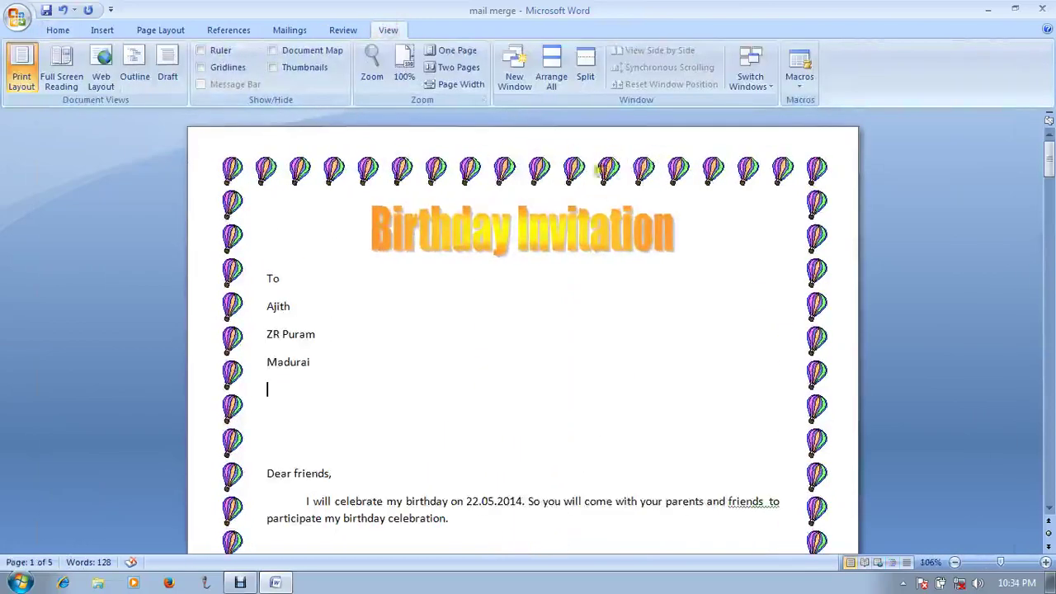
# Step: Show the rulers, overlay gridlines on the invitation page, scroll through it, then hide the gridlines
pyautogui.click(216, 50)
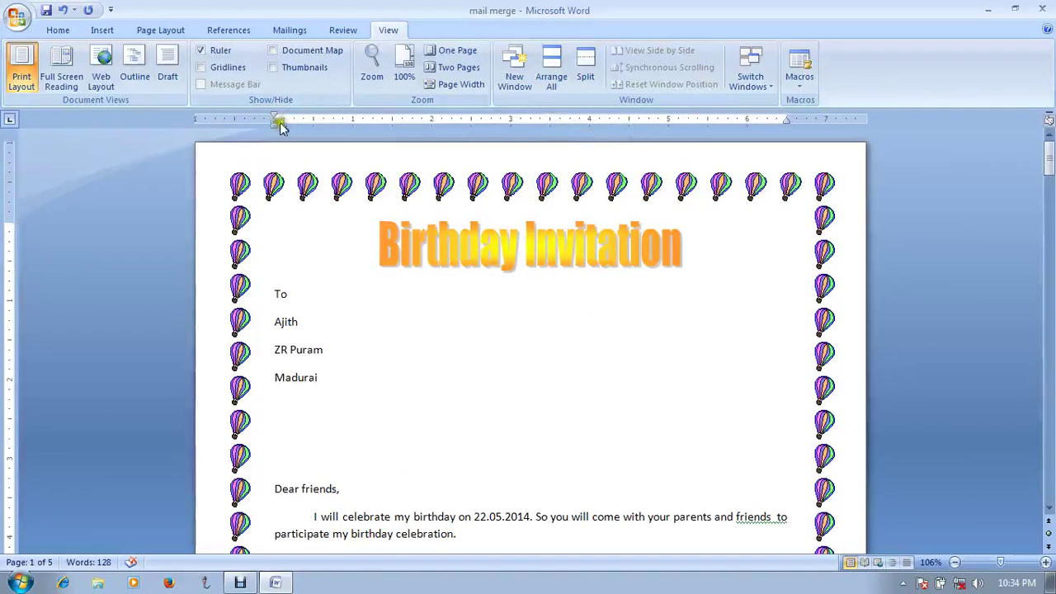
pyautogui.click(221, 68)
pyautogui.scroll(-4, 479, 285)
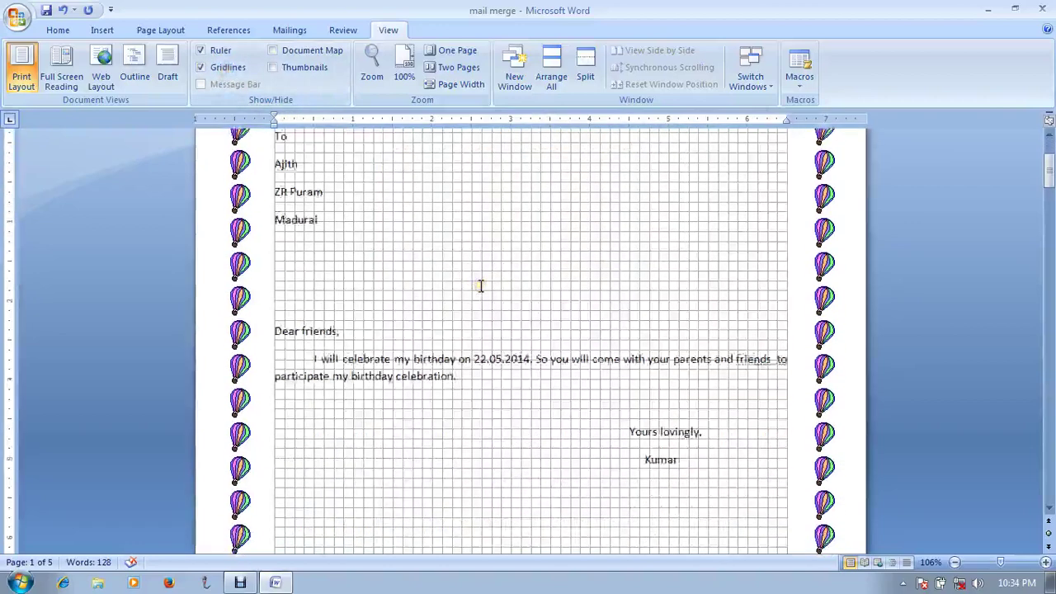
pyautogui.scroll(-1, 480, 285)
pyautogui.scroll(4, 480, 286)
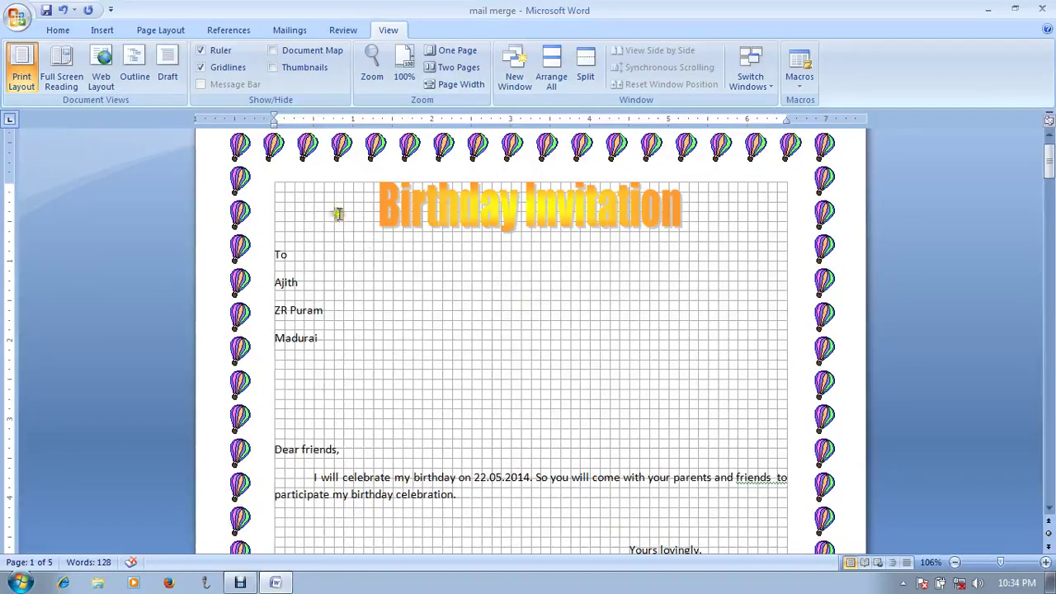
pyautogui.click(224, 69)
# Step: Turn on the Document Map and make 'Dear friends,' a Heading 1
pyautogui.click(322, 51)
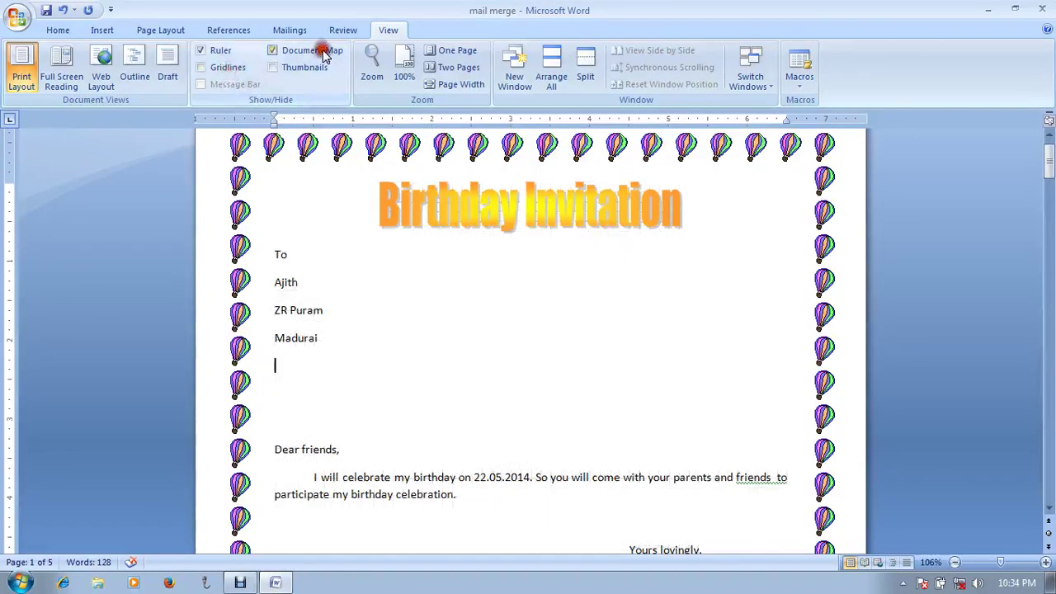
pyautogui.click(545, 291)
pyautogui.scroll(-3, 499, 283)
pyautogui.scroll(3, 495, 281)
pyautogui.doubleClick(410, 252)
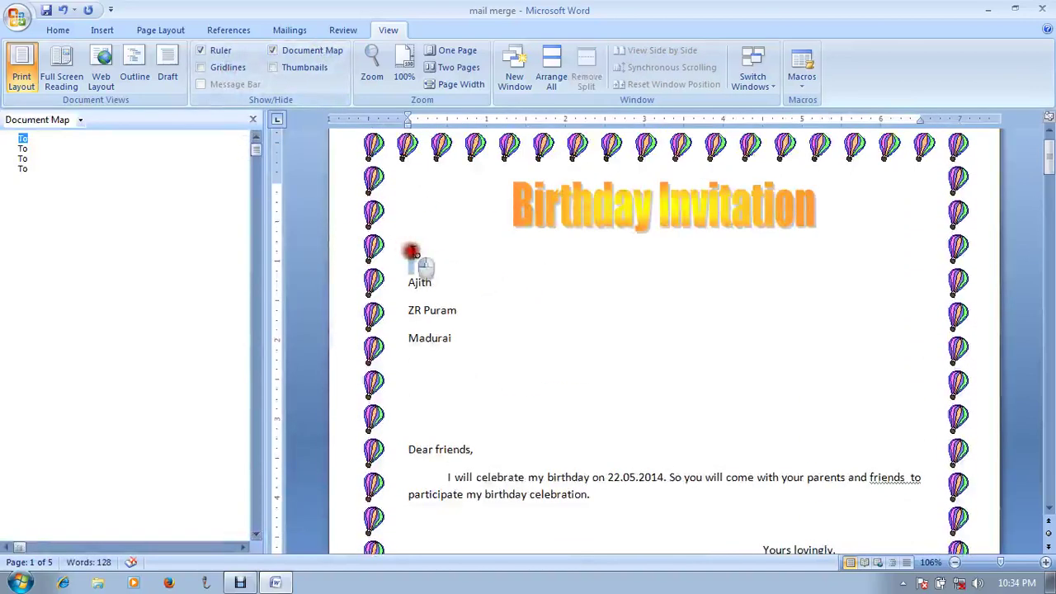
pyautogui.scroll(-3, 466, 330)
pyautogui.click(394, 340)
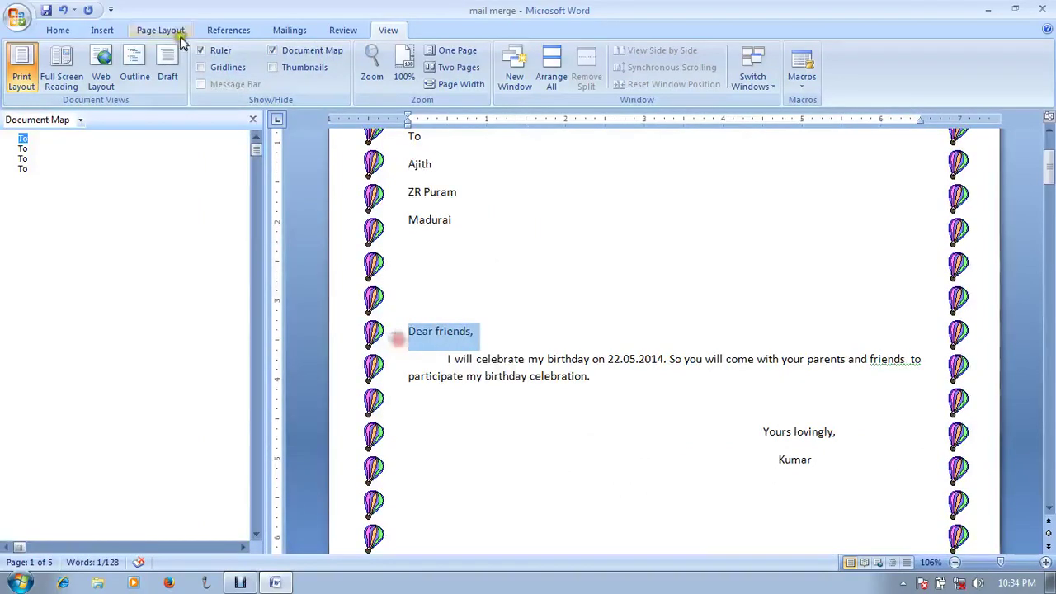
pyautogui.click(58, 30)
pyautogui.click(633, 71)
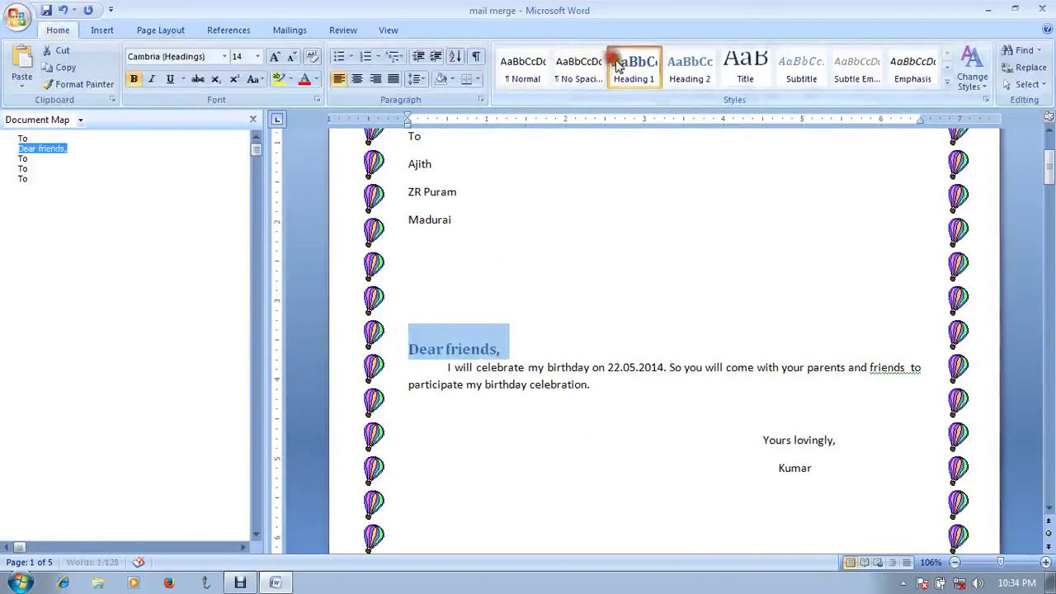
# Step: Make 'Yours lovingly,' a Heading 1 and jump between both headings in the map
pyautogui.scroll(-20, 605, 441)
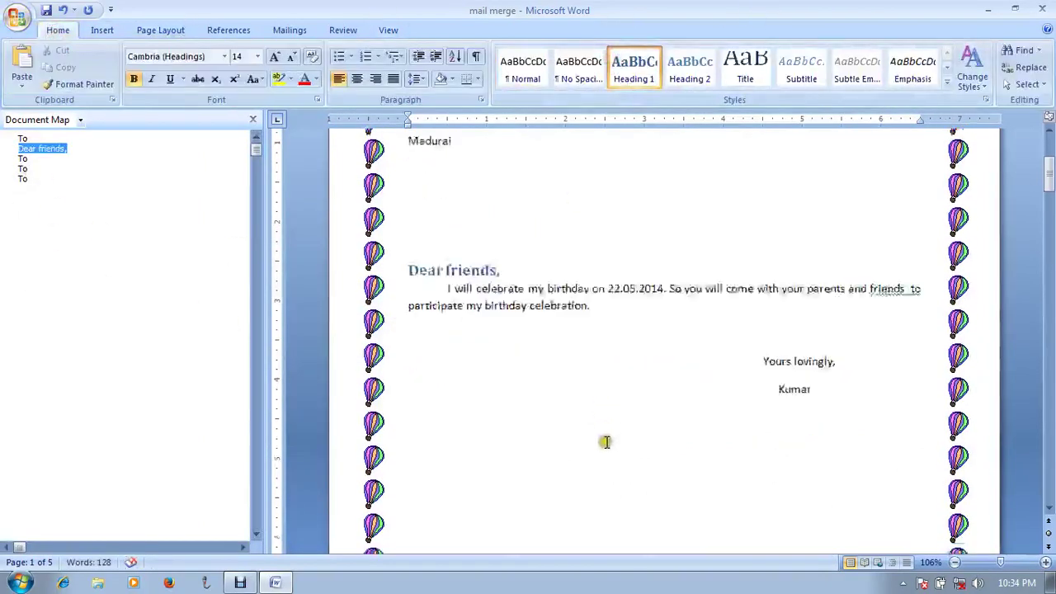
pyautogui.moveTo(835, 366); pyautogui.dragTo(754, 360)
pyautogui.click(639, 73)
pyautogui.click(118, 203)
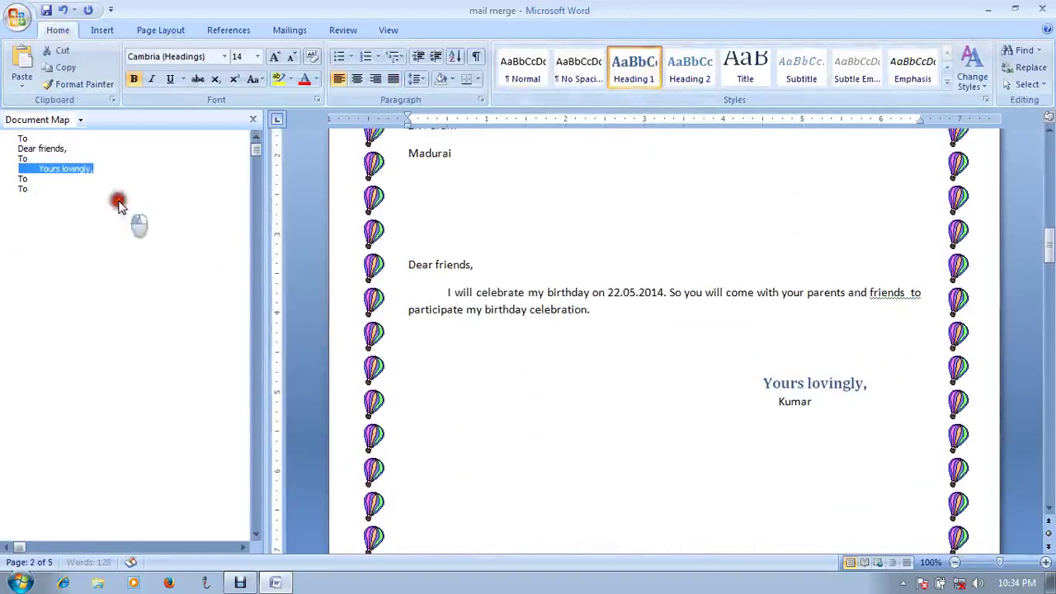
pyautogui.click(49, 150)
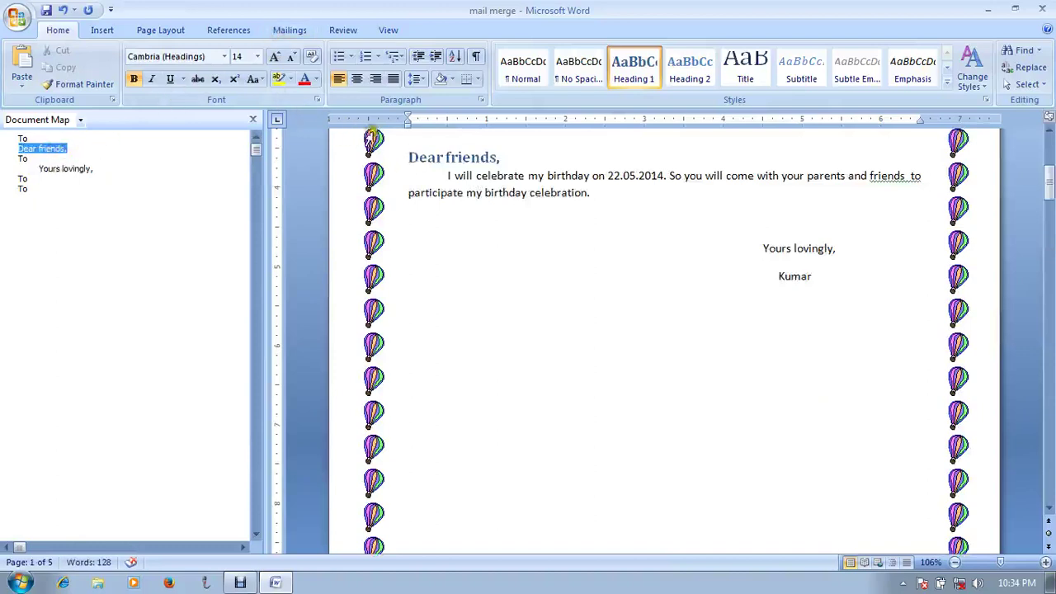
# Step: Replace the Document Map with page thumbnails in the side pane
pyautogui.click(388, 29)
pyautogui.click(287, 69)
pyautogui.click(286, 48)
pyautogui.click(314, 50)
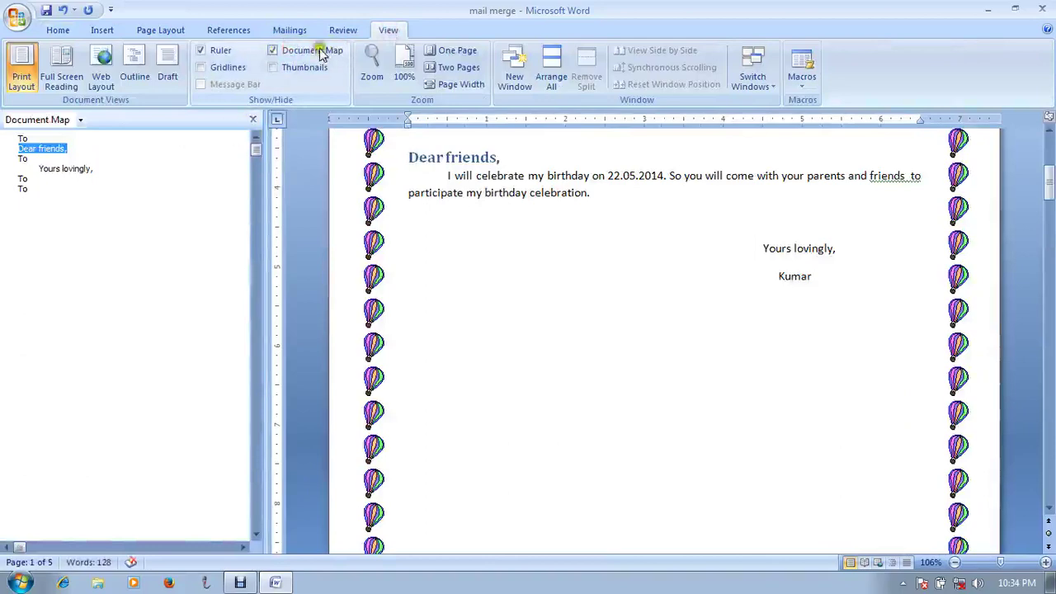
pyautogui.click(306, 71)
pyautogui.moveTo(129, 177); pyautogui.dragTo(137, 198)
# Step: Jump to page 3, hide thumbnails, and view One Page, Two Pages, then Page Width
pyautogui.click(77, 416)
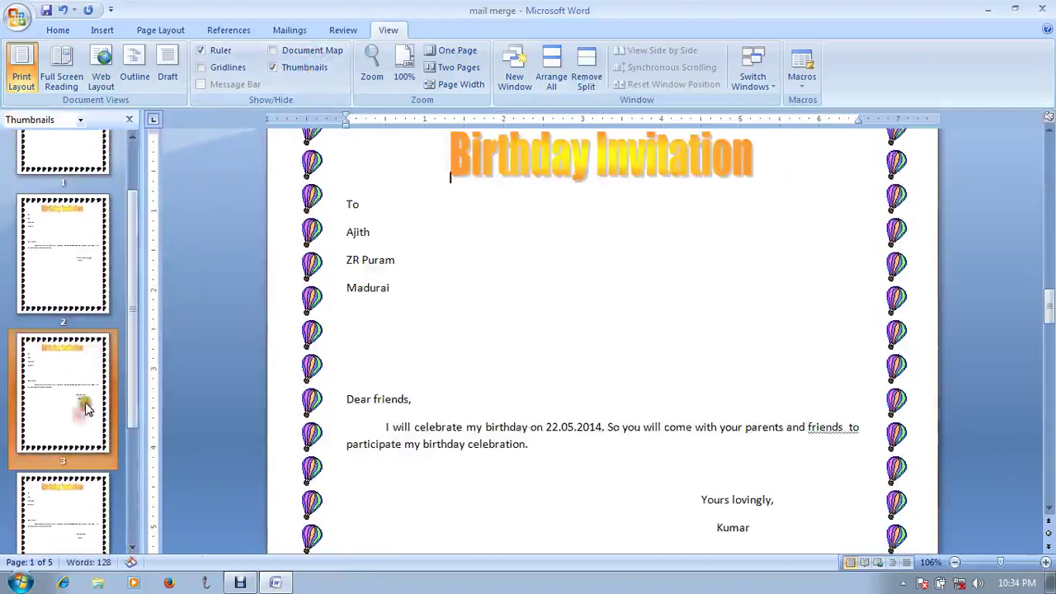
pyautogui.click(303, 69)
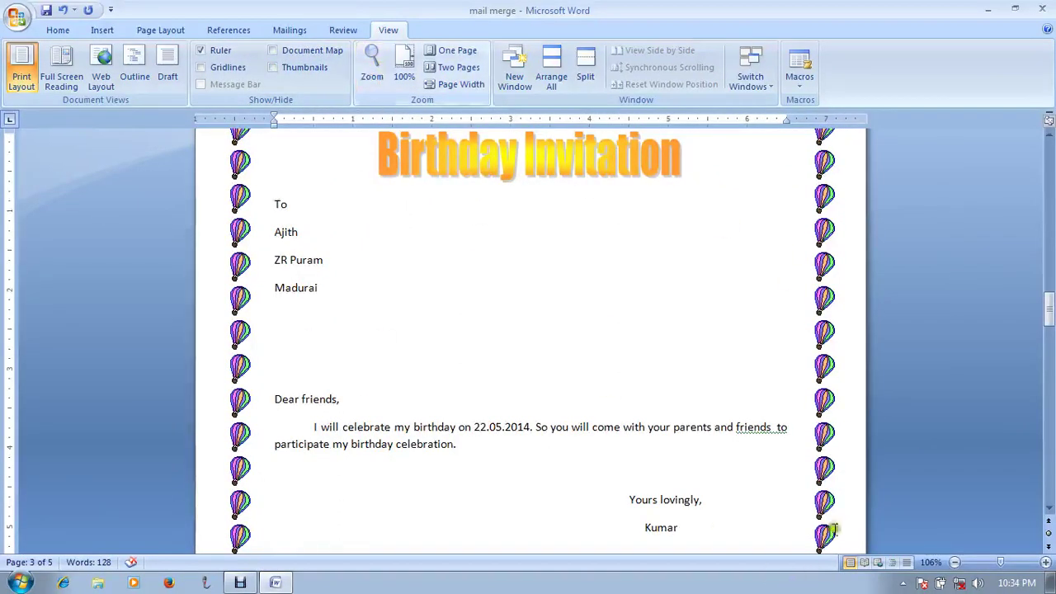
pyautogui.click(449, 50)
pyautogui.click(450, 69)
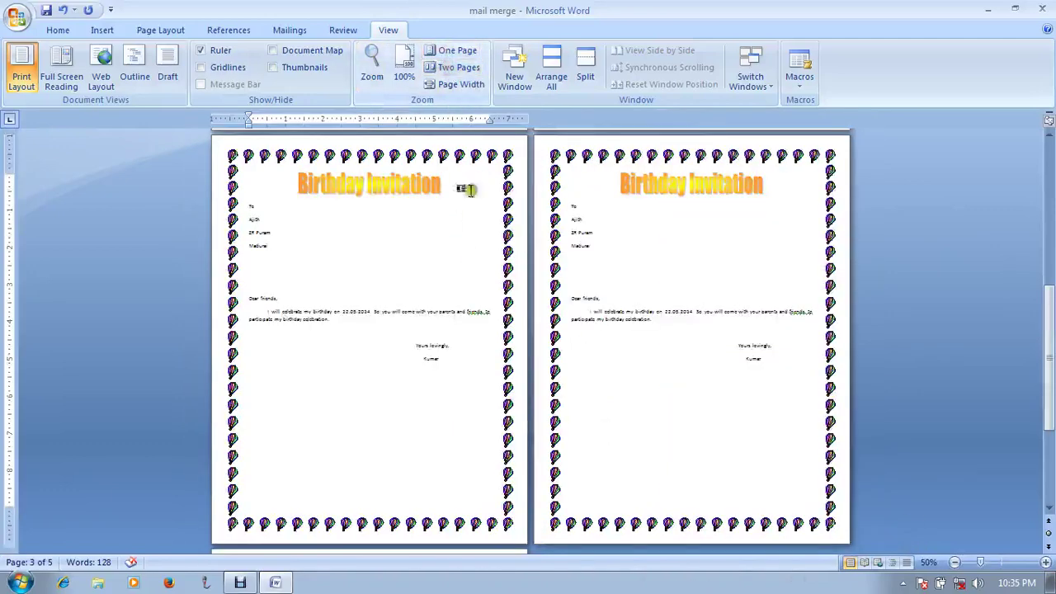
pyautogui.click(452, 84)
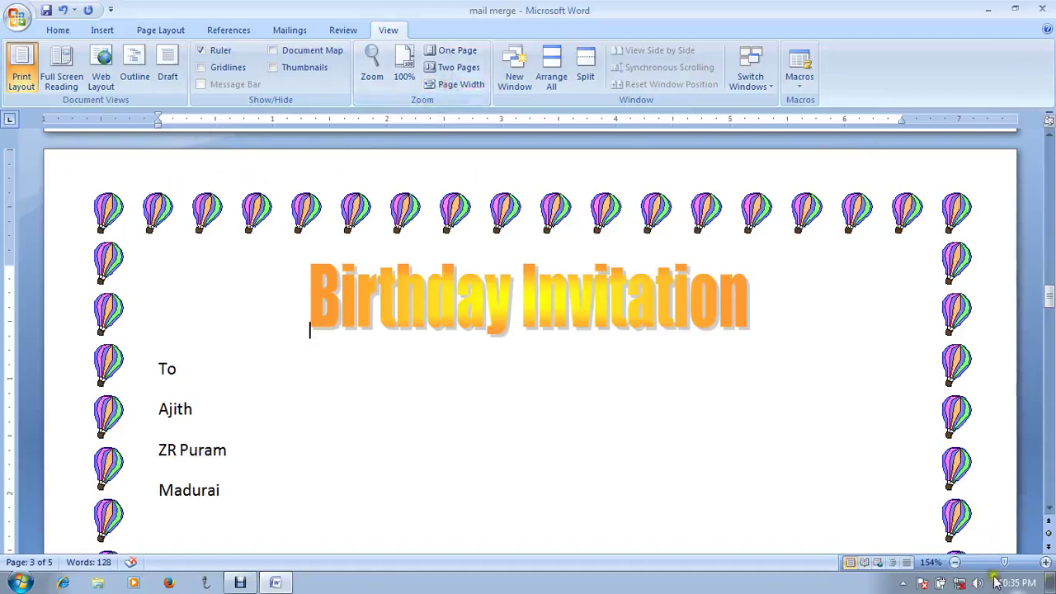
pyautogui.scroll(-4, 500, 85)
# Step: Open four new windows of the mail merge document with New Window
pyautogui.click(514, 68)
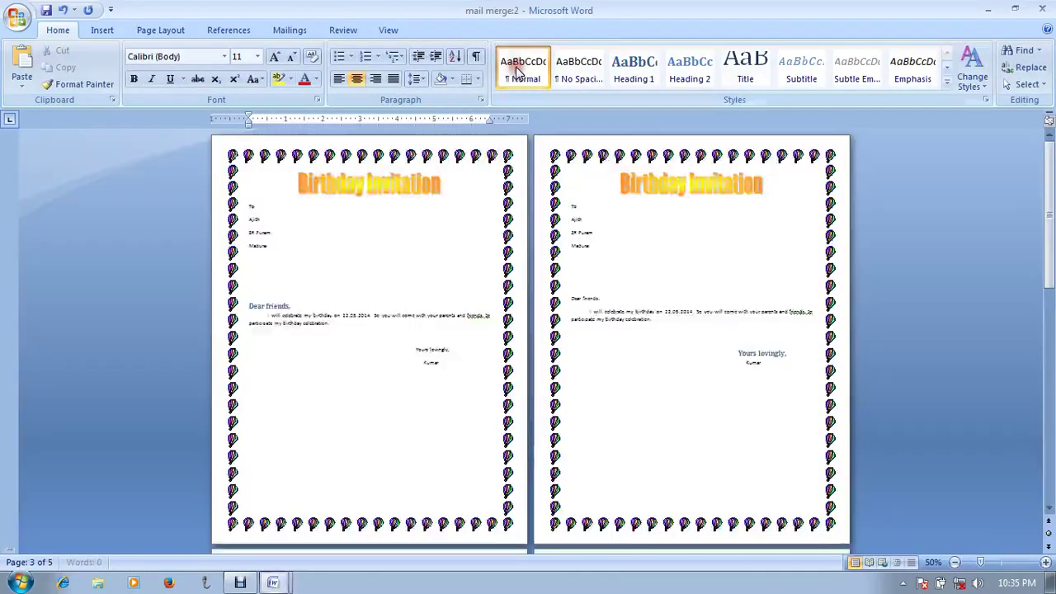
pyautogui.click(388, 30)
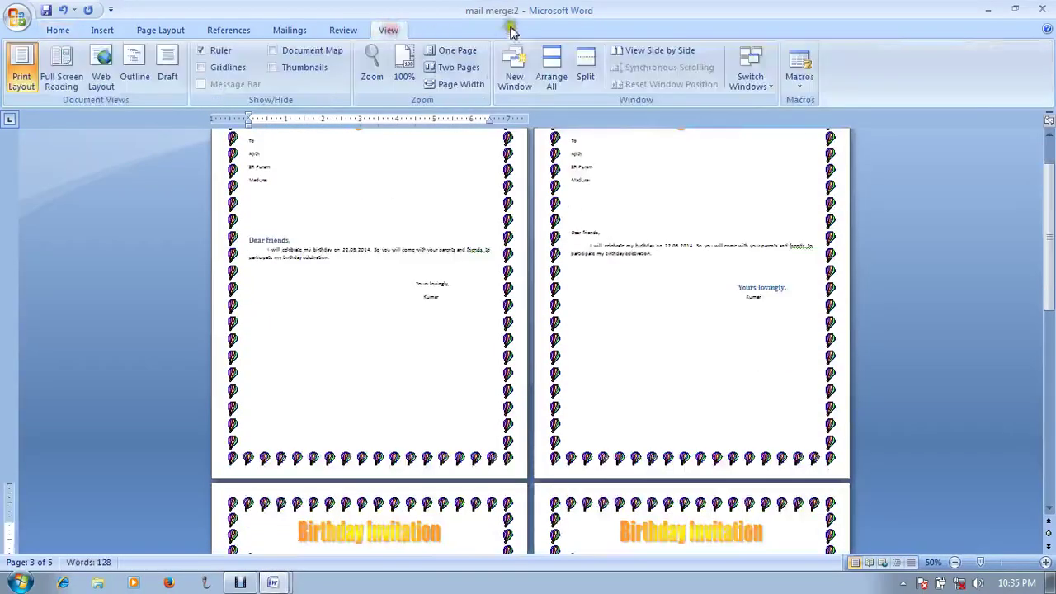
pyautogui.click(514, 68)
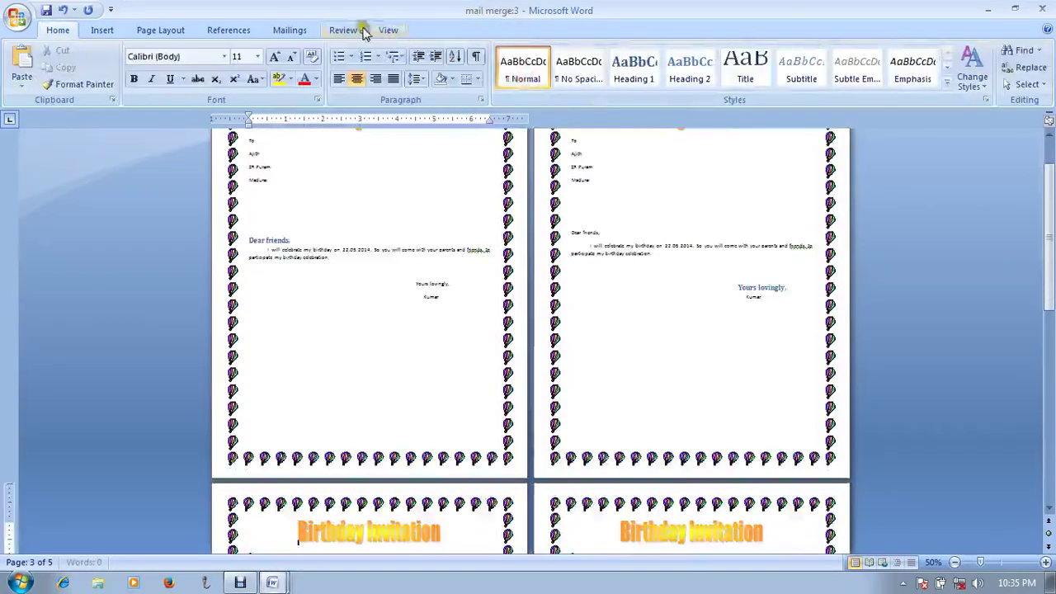
pyautogui.click(388, 29)
pyautogui.click(514, 67)
pyautogui.click(388, 29)
pyautogui.click(514, 68)
# Step: In mail merge:5, click after ZR Puram, then tile all open document windows
pyautogui.scroll(-3, 547, 198)
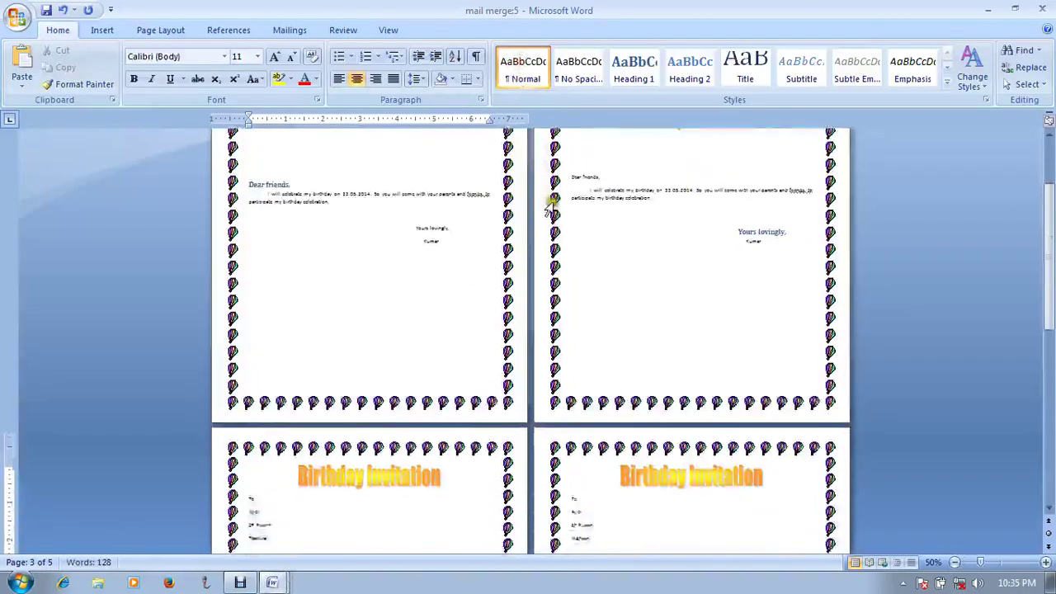
pyautogui.keyDown('ctrl'); pyautogui.scroll(-4, 550, 201); pyautogui.keyUp('ctrl')
pyautogui.keyDown('ctrl'); pyautogui.scroll(8, 545, 317); pyautogui.keyUp('ctrl')
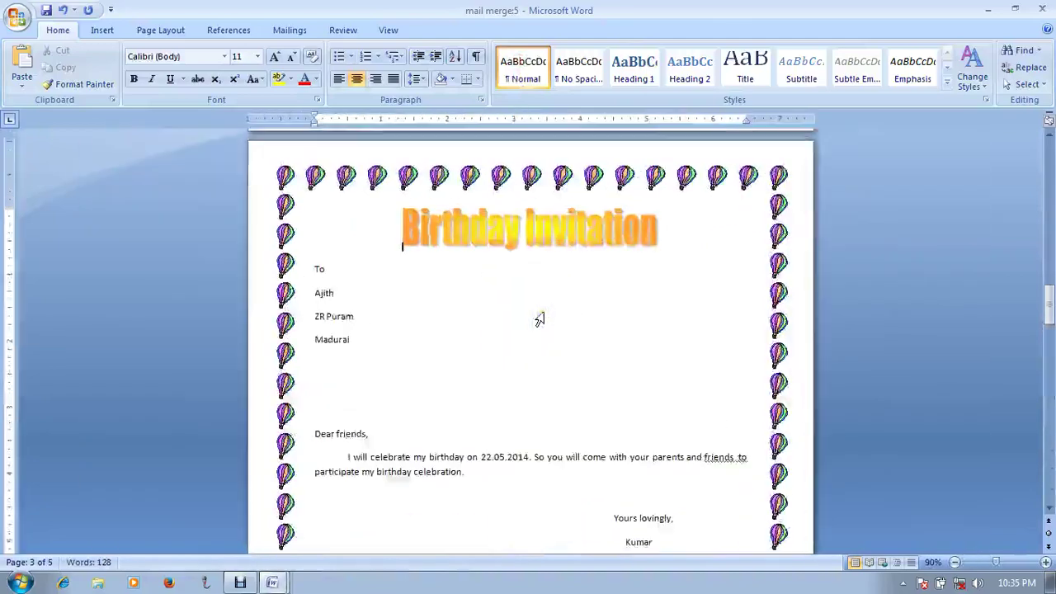
pyautogui.scroll(-6, 544, 316)
pyautogui.scroll(8, 546, 314)
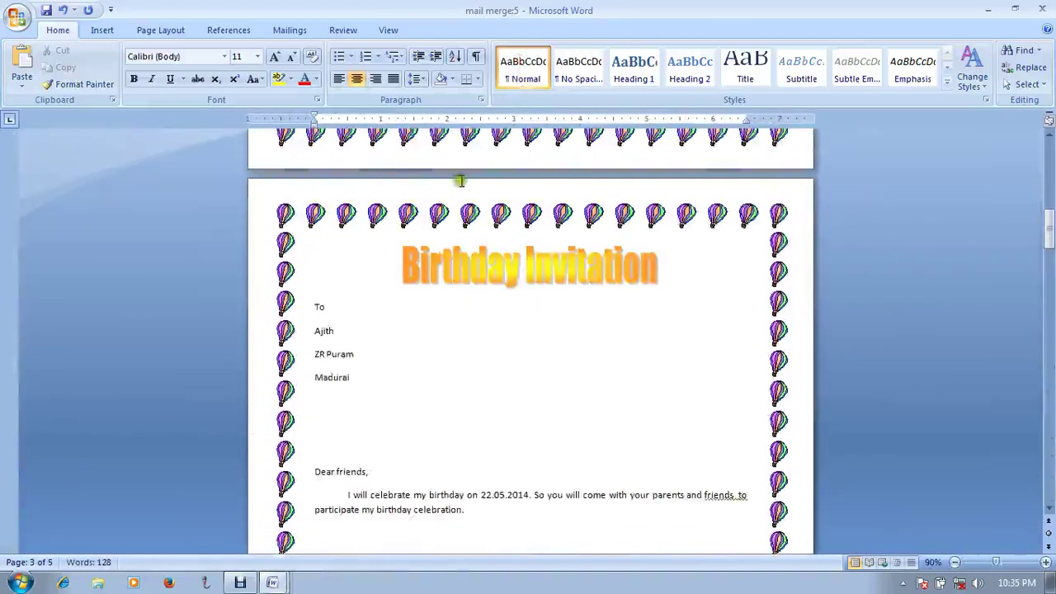
pyautogui.scroll(2, 373, 163)
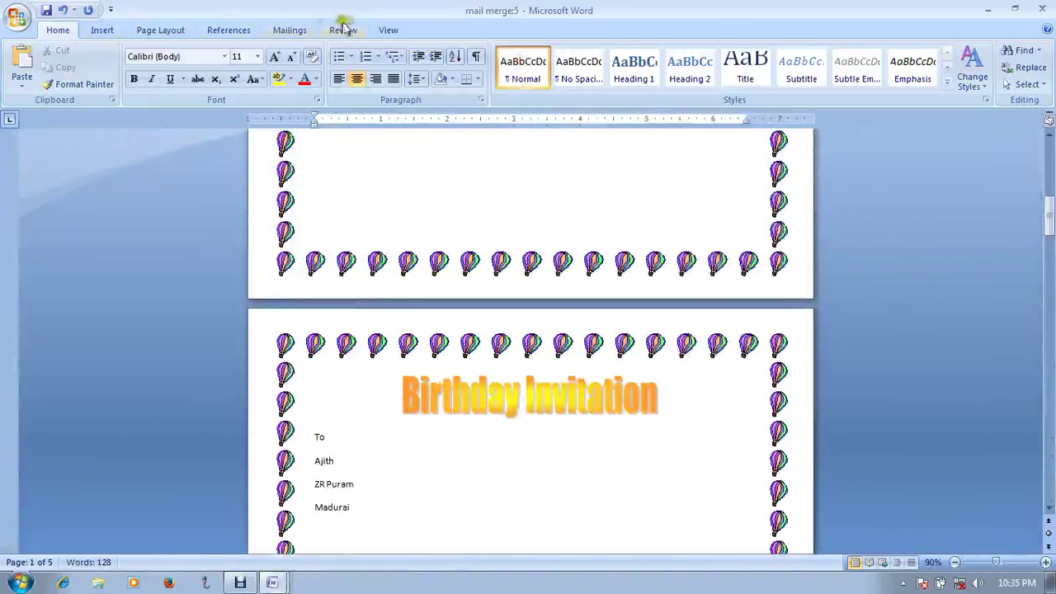
pyautogui.click(396, 29)
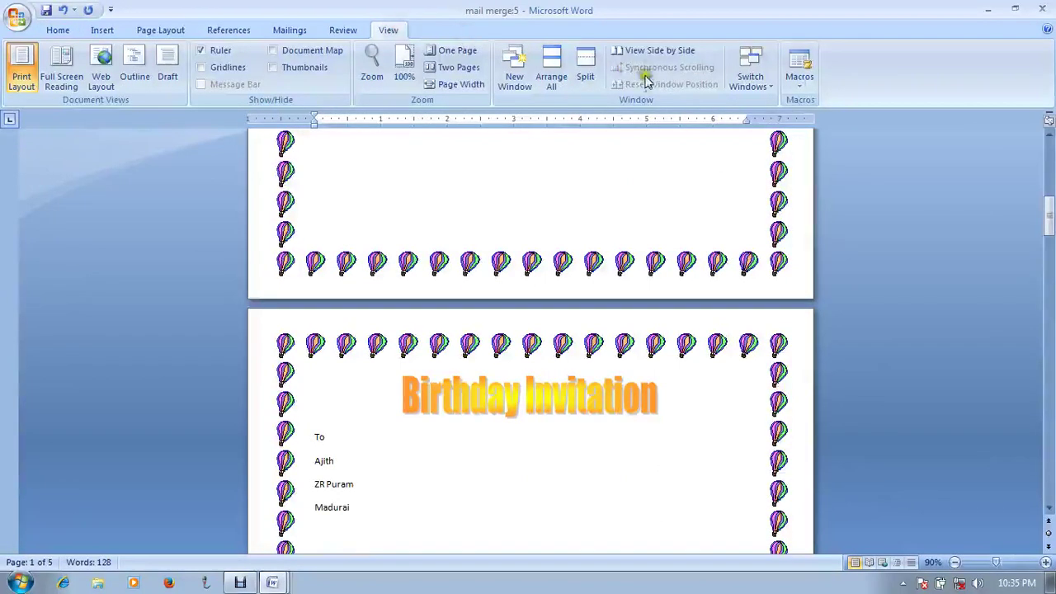
pyautogui.click(558, 484)
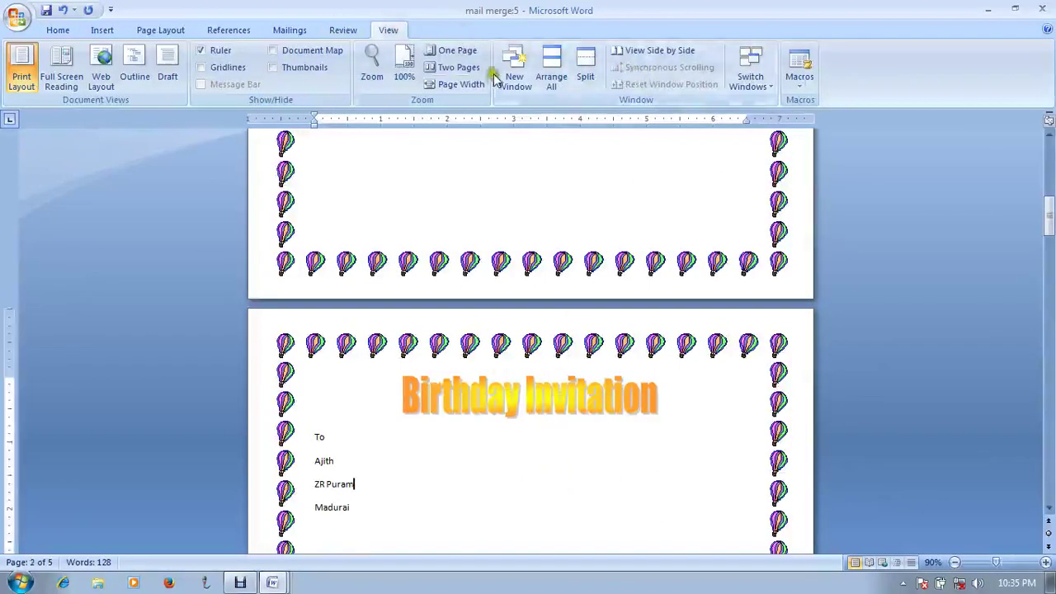
pyautogui.click(552, 80)
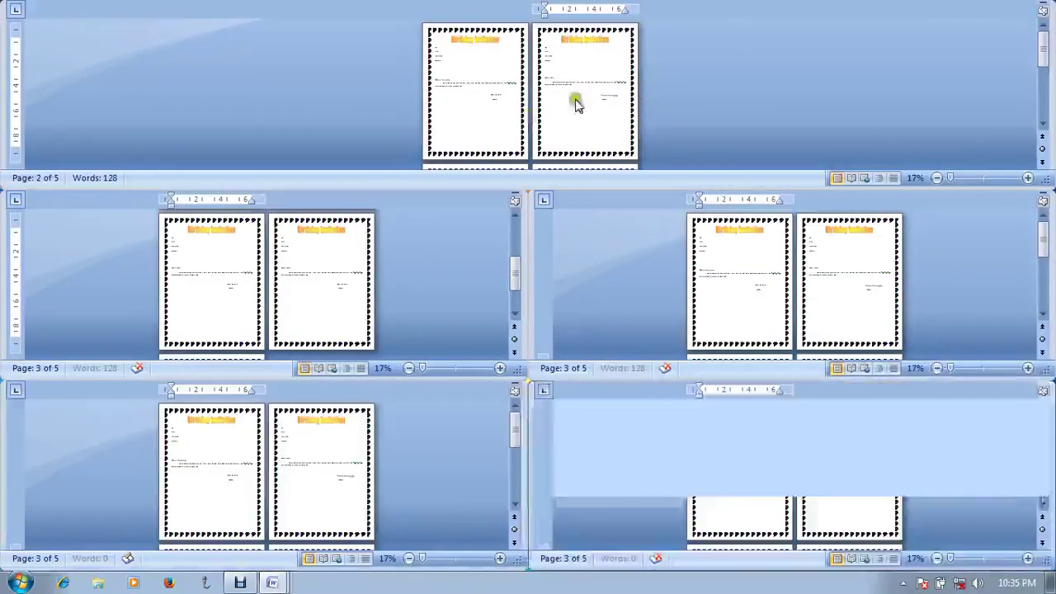
# Step: Browse the tiled windows, placing the insertion point above 'Dear friends,' and activating mail merge:5
pyautogui.scroll(6, 502, 77)
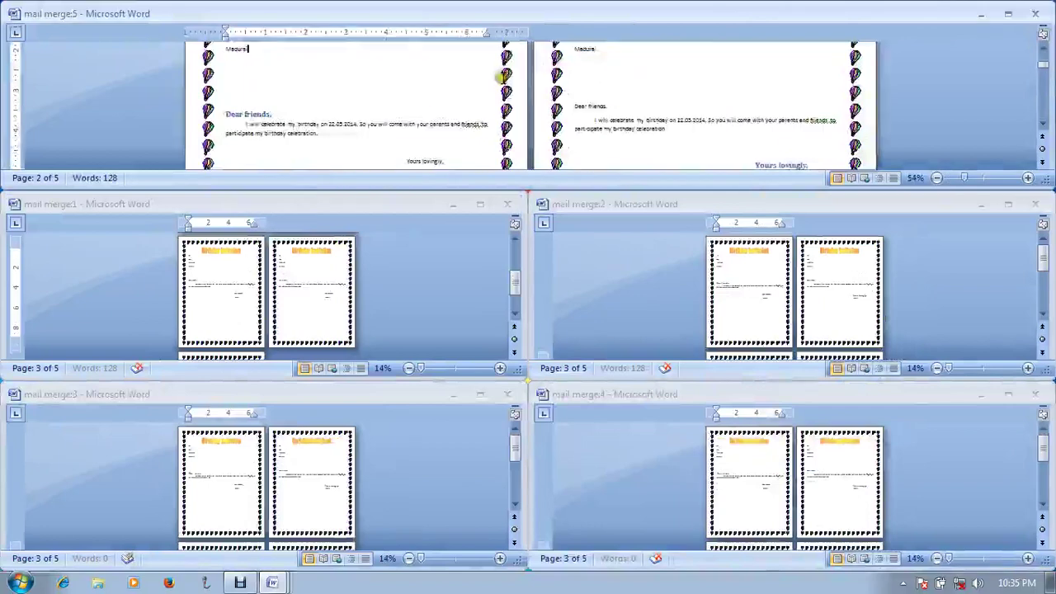
pyautogui.scroll(3, 497, 78)
pyautogui.scroll(-2, 253, 134)
pyautogui.click(193, 107)
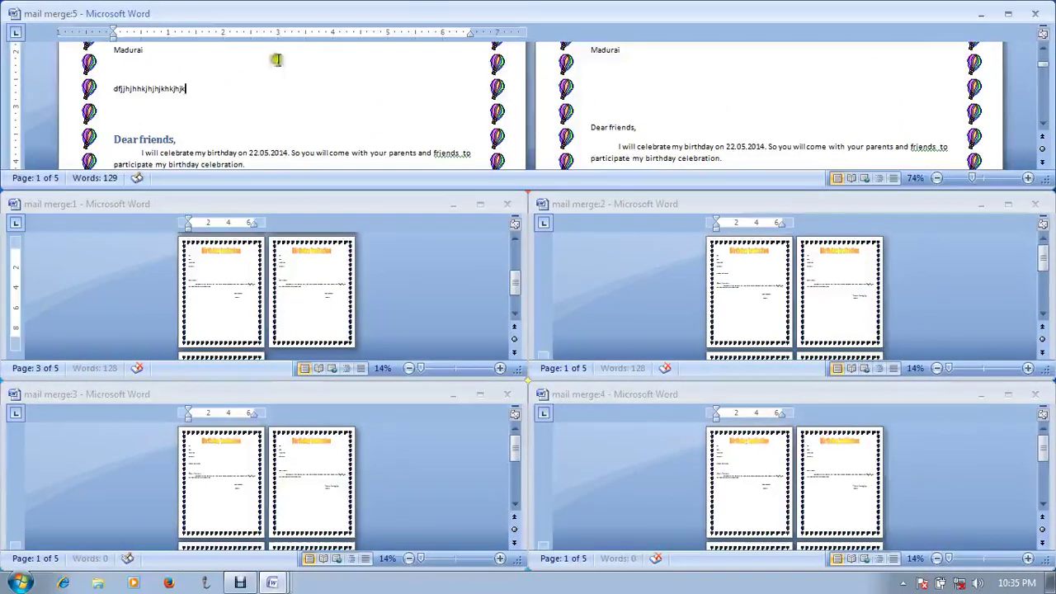
pyautogui.click(808, 45)
pyautogui.scroll(-6, 747, 87)
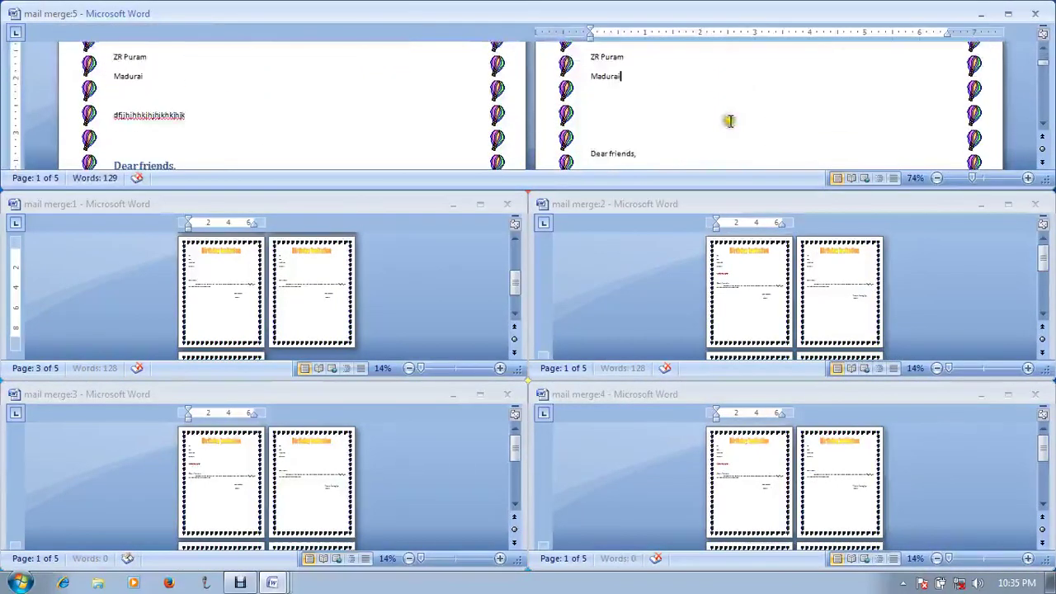
pyautogui.scroll(3, 239, 165)
pyautogui.click(237, 158)
pyautogui.scroll(-8, 240, 157)
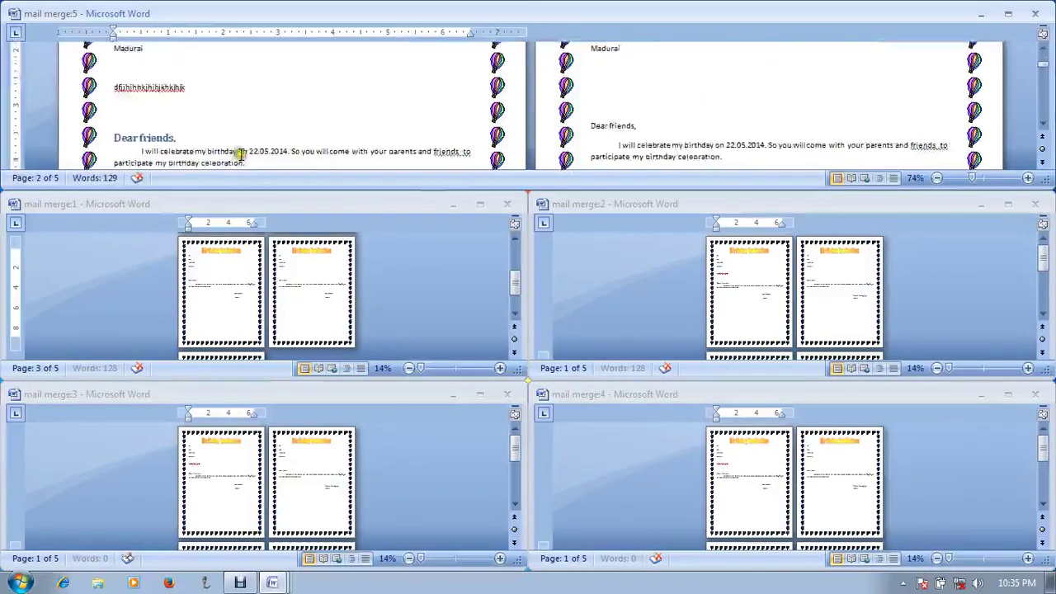
pyautogui.scroll(-4, 239, 155)
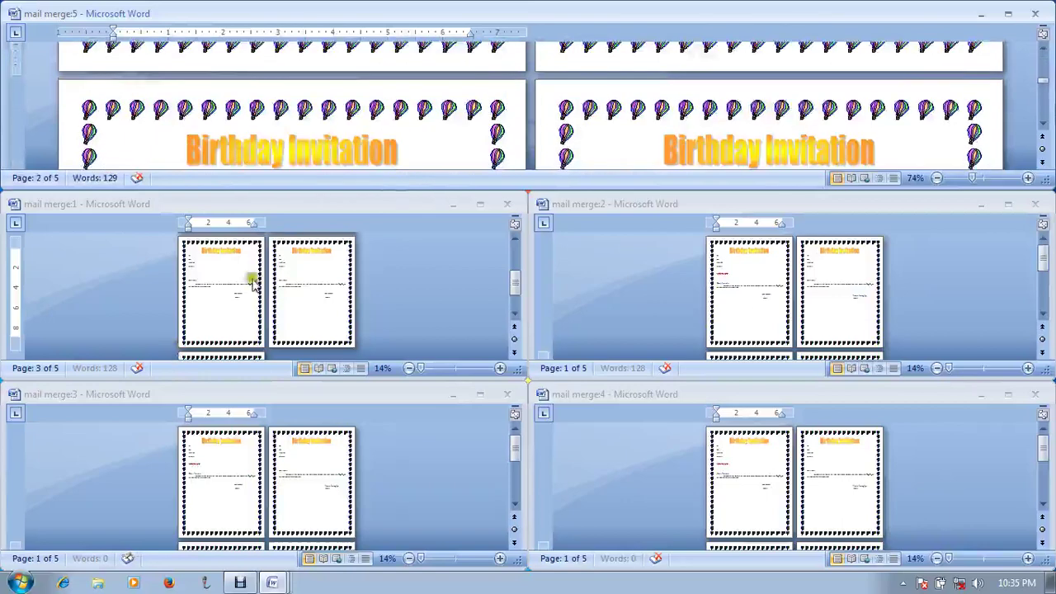
# Step: Activate mail merge:1, scroll its invitation and select the Birthday Invitation heading art
pyautogui.click(253, 278)
pyautogui.scroll(-2, 254, 283)
pyautogui.scroll(-1, 252, 280)
pyautogui.scroll(-5, 272, 137)
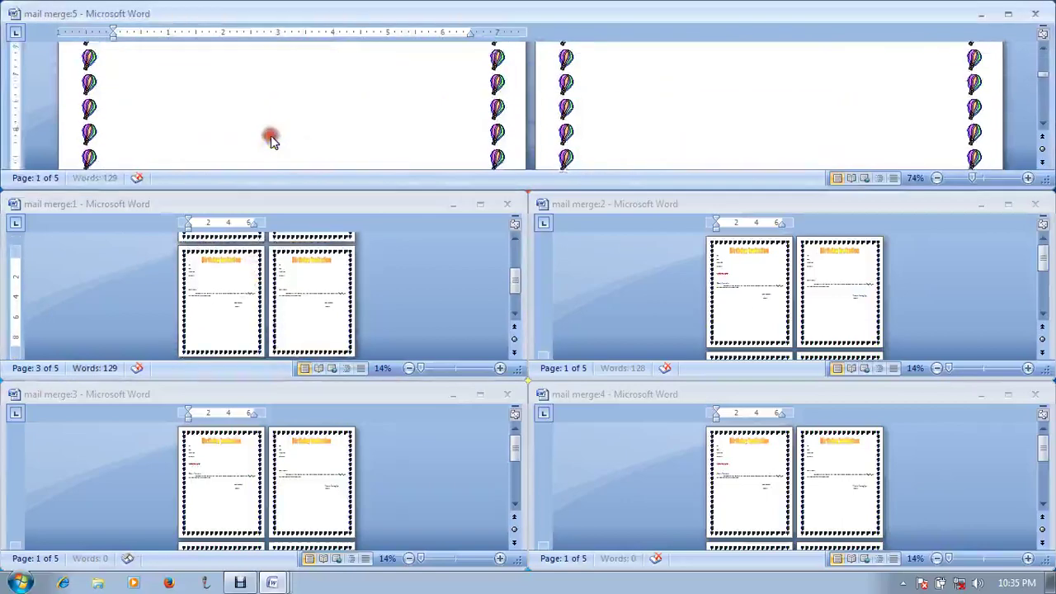
pyautogui.scroll(5, 271, 138)
pyautogui.click(269, 136)
pyautogui.keyDown('ctrl'); pyautogui.scroll(3, 267, 137); pyautogui.keyUp('ctrl')
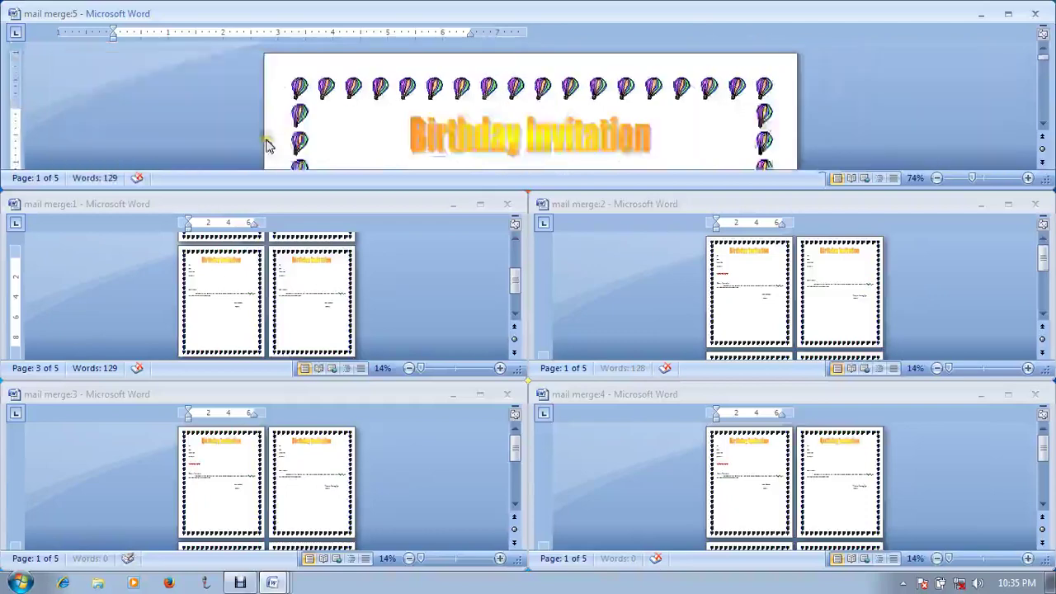
pyautogui.scroll(-5, 394, 148)
pyautogui.moveTo(277, 60); pyautogui.dragTo(322, 65)
# Step: In mail merge:1, select the gibberish line above 'Dear friends,'
pyautogui.click(253, 323)
pyautogui.keyDown('ctrl'); pyautogui.scroll(3, 236, 295); pyautogui.keyUp('ctrl')
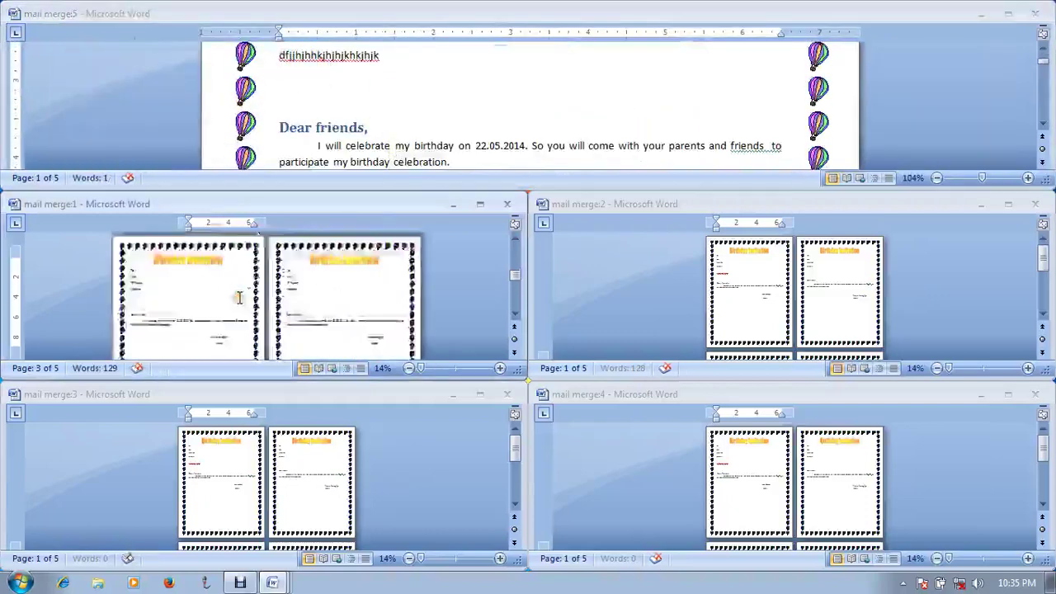
pyautogui.scroll(5, 239, 297)
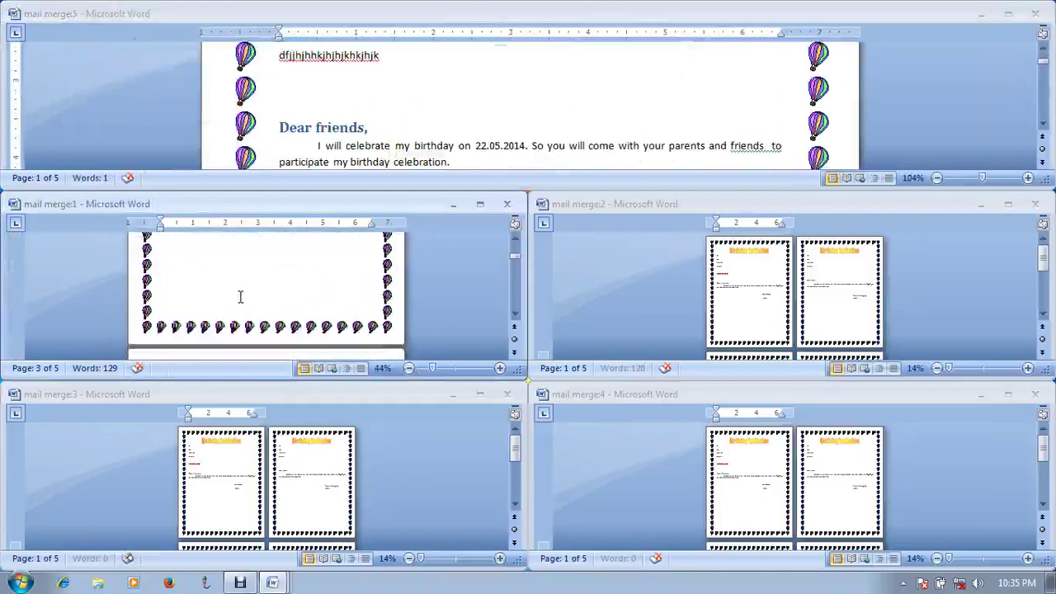
pyautogui.scroll(3, 241, 297)
pyautogui.scroll(-3, 231, 333)
pyautogui.keyDown('ctrl'); pyautogui.scroll(1, 232, 320); pyautogui.keyUp('ctrl')
pyautogui.keyDown('ctrl'); pyautogui.scroll(-4, 154, 302); pyautogui.keyUp('ctrl')
pyautogui.keyDown('ctrl'); pyautogui.scroll(4, 200, 304); pyautogui.keyUp('ctrl')
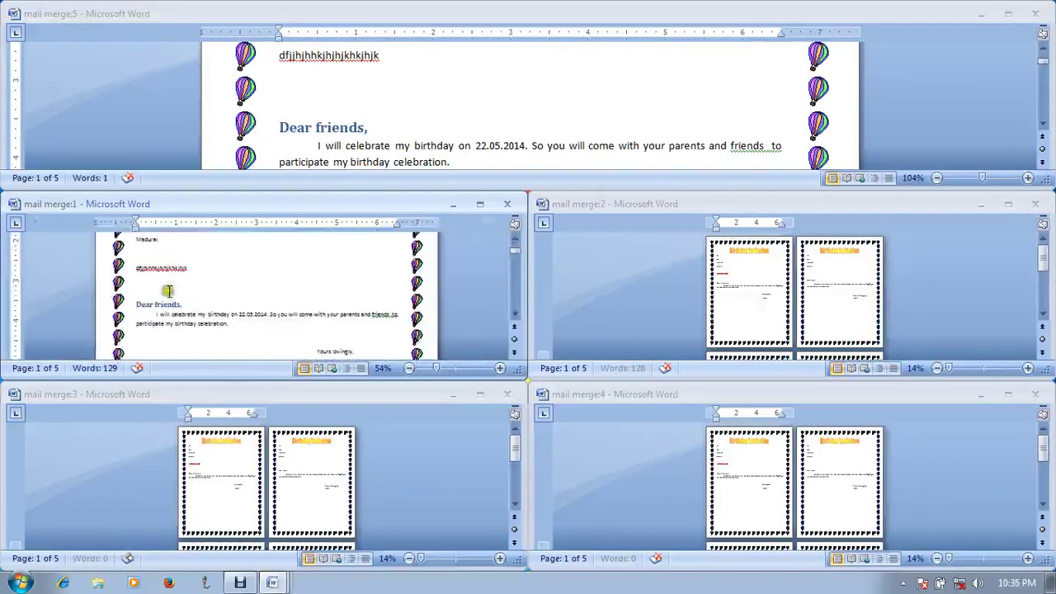
pyautogui.moveTo(136, 269); pyautogui.dragTo(206, 269)
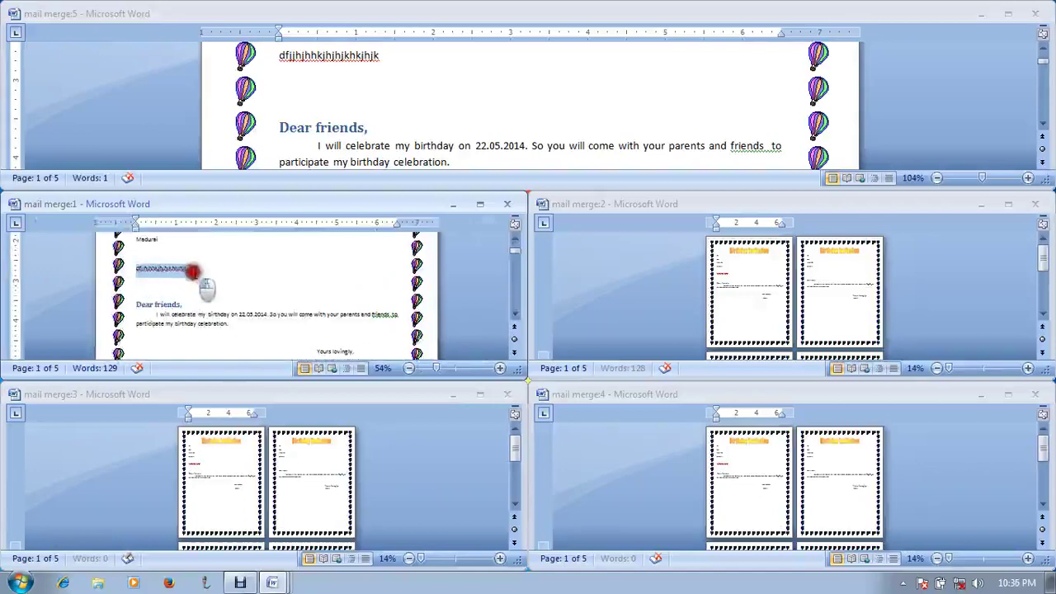
# Step: Switch between mail merge:5 and mail merge:1, then maximize mail merge:5
pyautogui.click(328, 110)
pyautogui.scroll(-5, 331, 132)
pyautogui.click(295, 306)
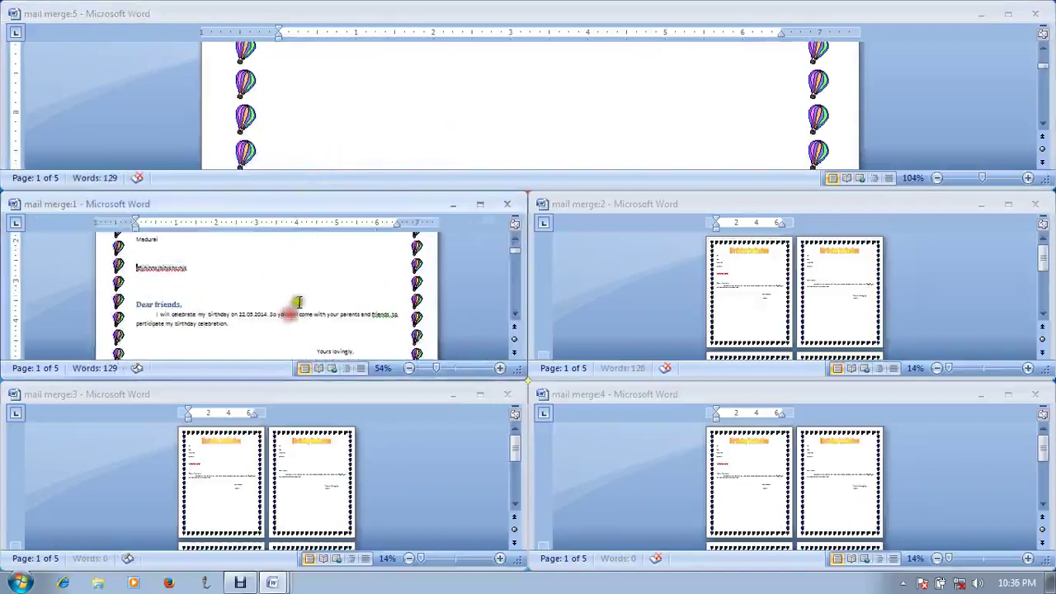
pyautogui.click(1007, 14)
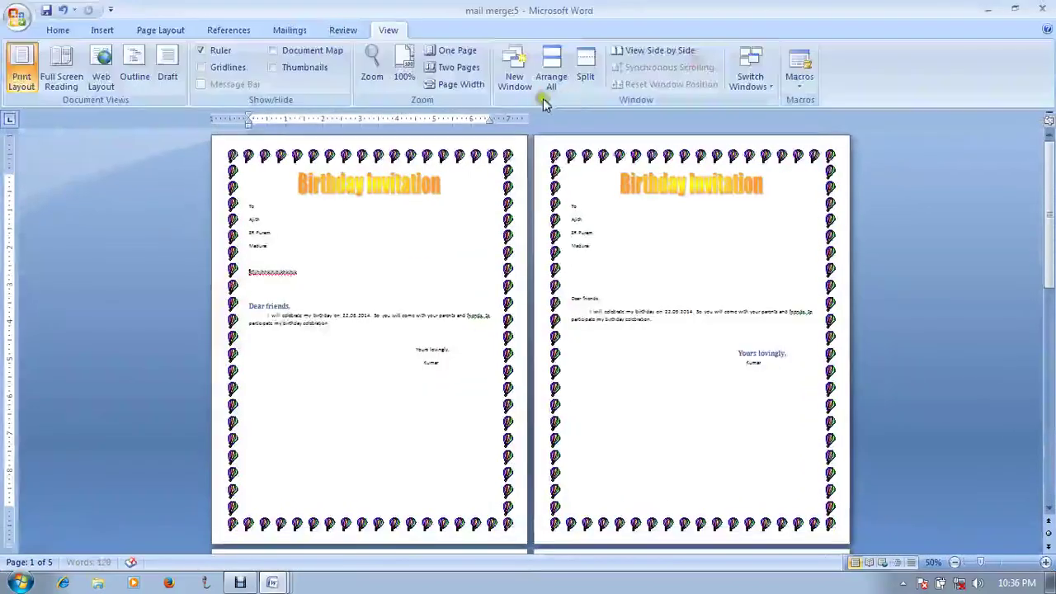
pyautogui.click(585, 74)
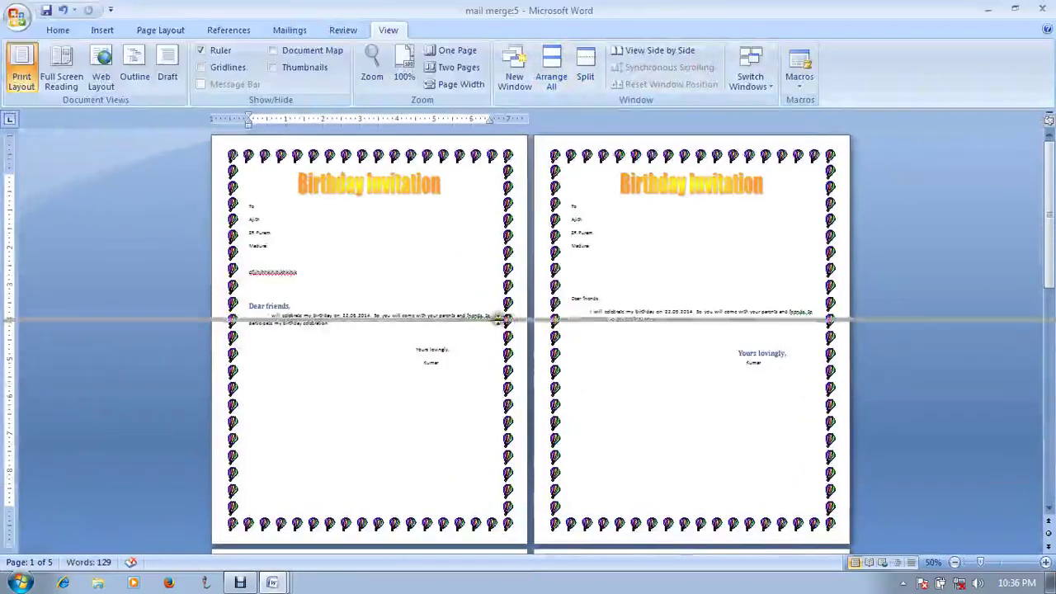
pyautogui.click(501, 320)
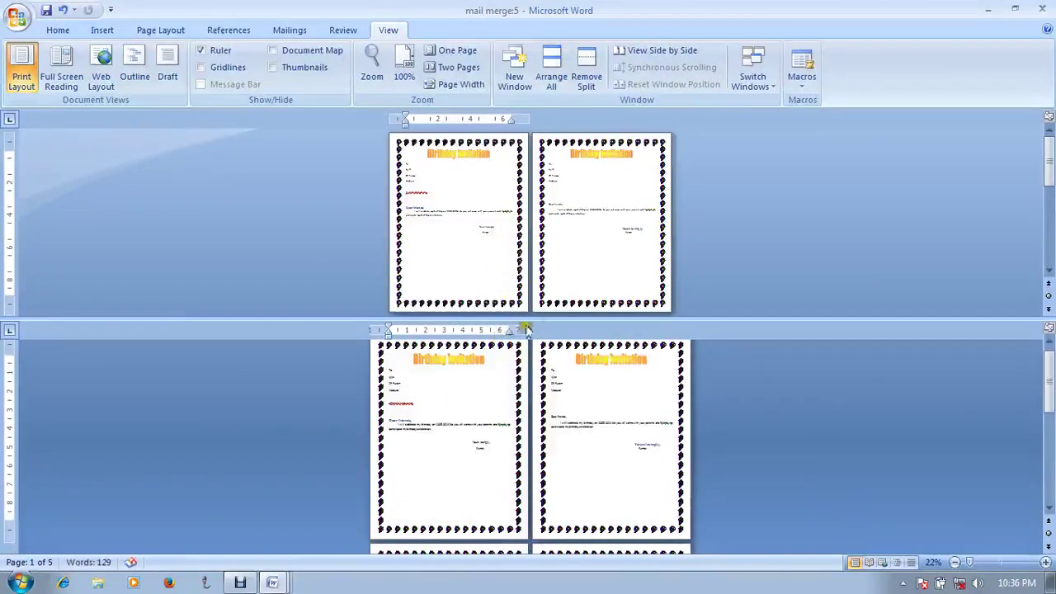
pyautogui.click(586, 80)
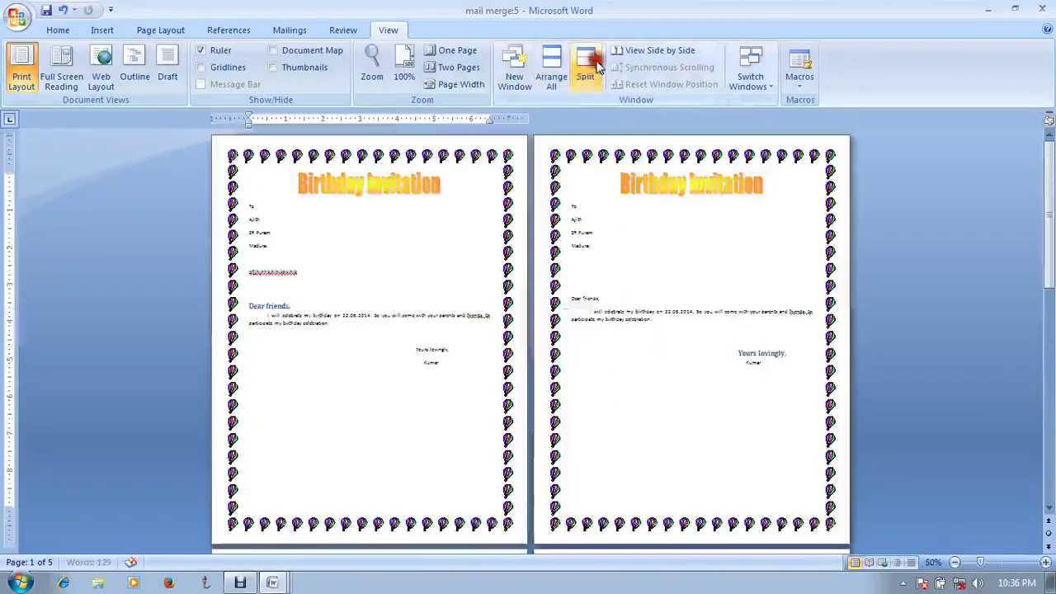
# Step: Compare mail merge:5 side by side with mail merge:4 and scroll both together
pyautogui.click(664, 50)
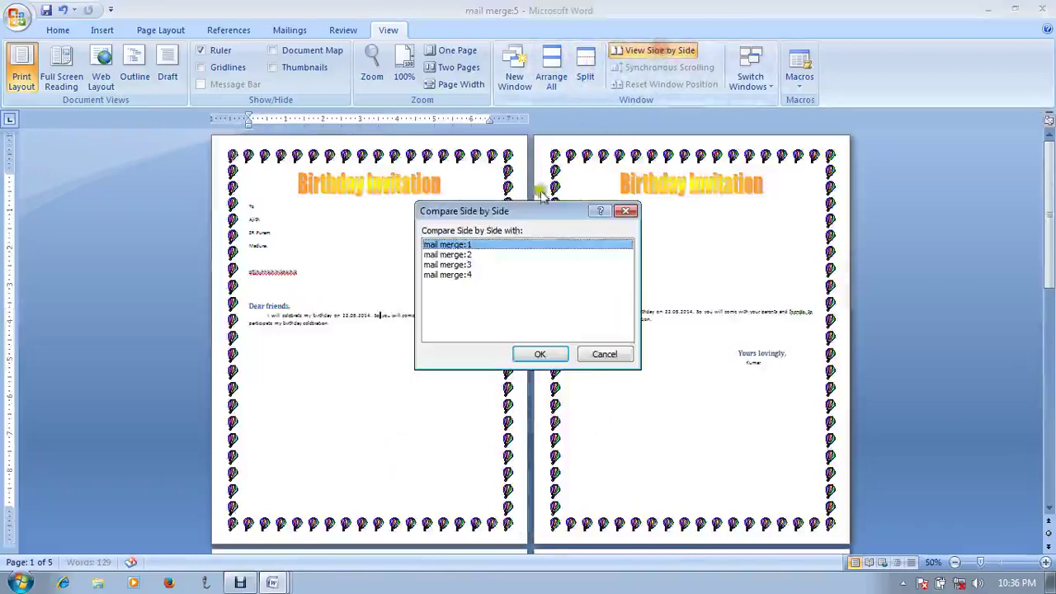
pyautogui.click(464, 274)
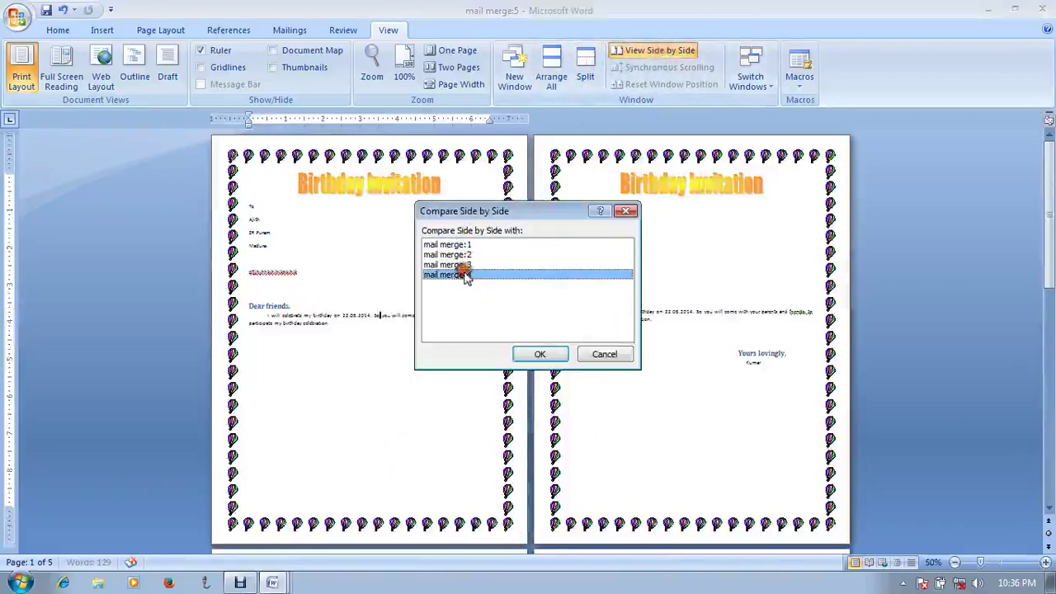
pyautogui.click(534, 360)
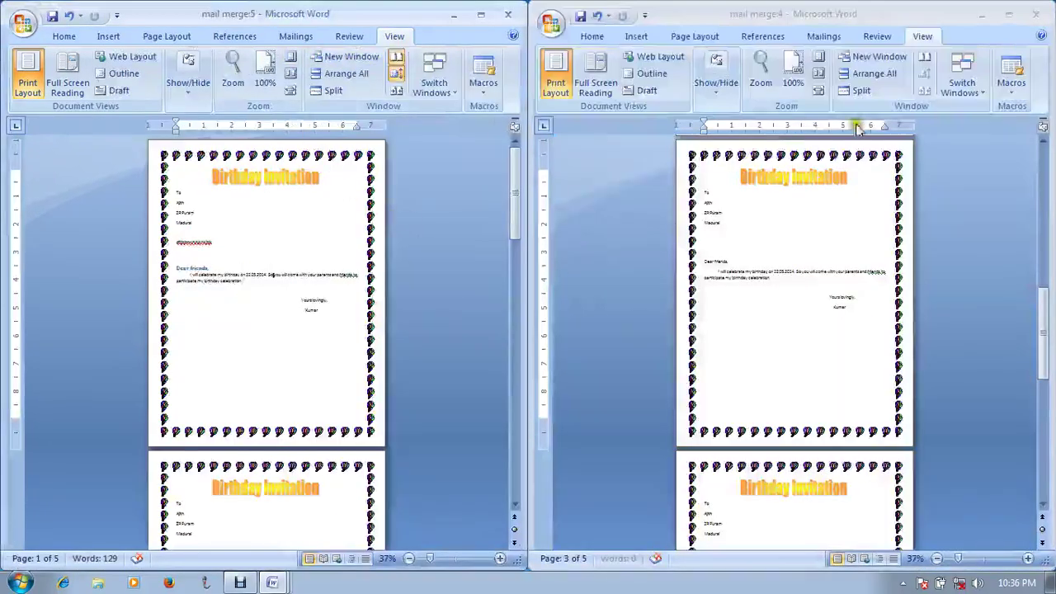
pyautogui.scroll(-10, 761, 264)
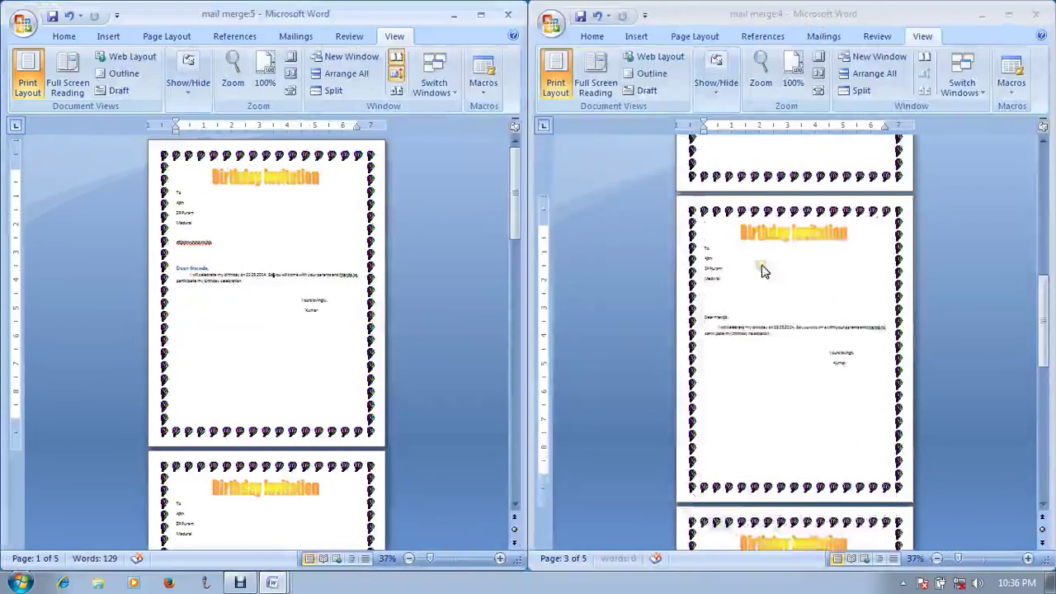
pyautogui.scroll(-5, 760, 268)
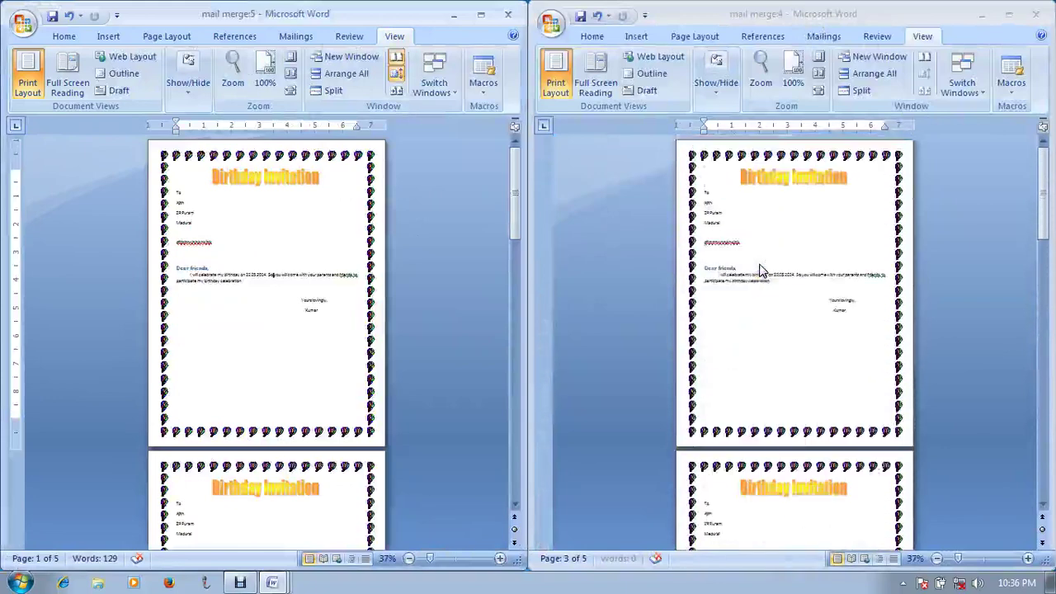
# Step: Scroll the synchronized pages from the mail merge:4 window, then maximize mail merge:5
pyautogui.click(807, 231)
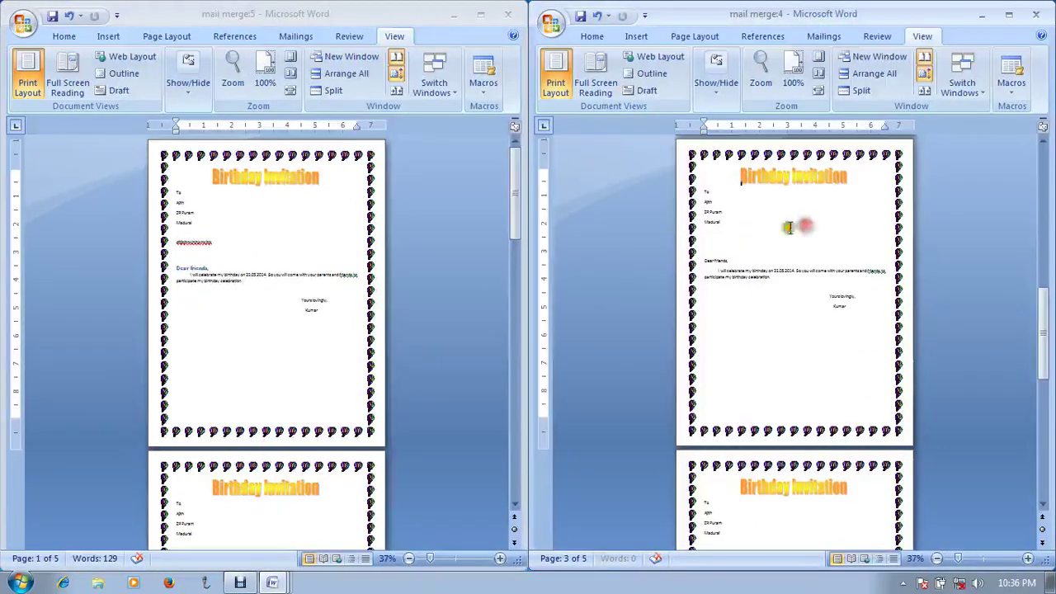
pyautogui.scroll(-5, 607, 234)
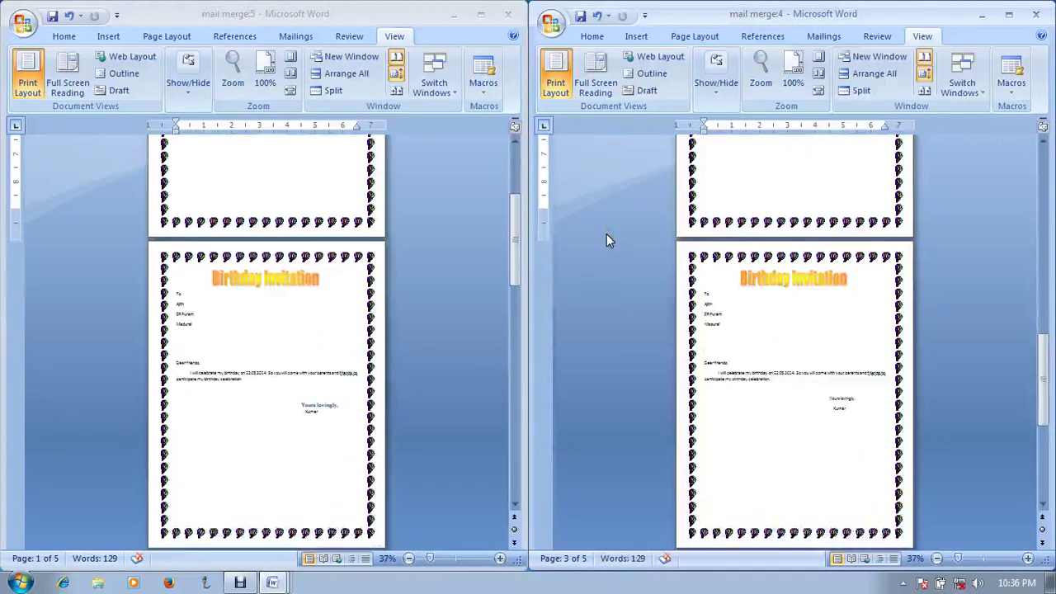
pyautogui.scroll(-1, 607, 240)
pyautogui.scroll(-3, 606, 240)
pyautogui.scroll(-9, 607, 235)
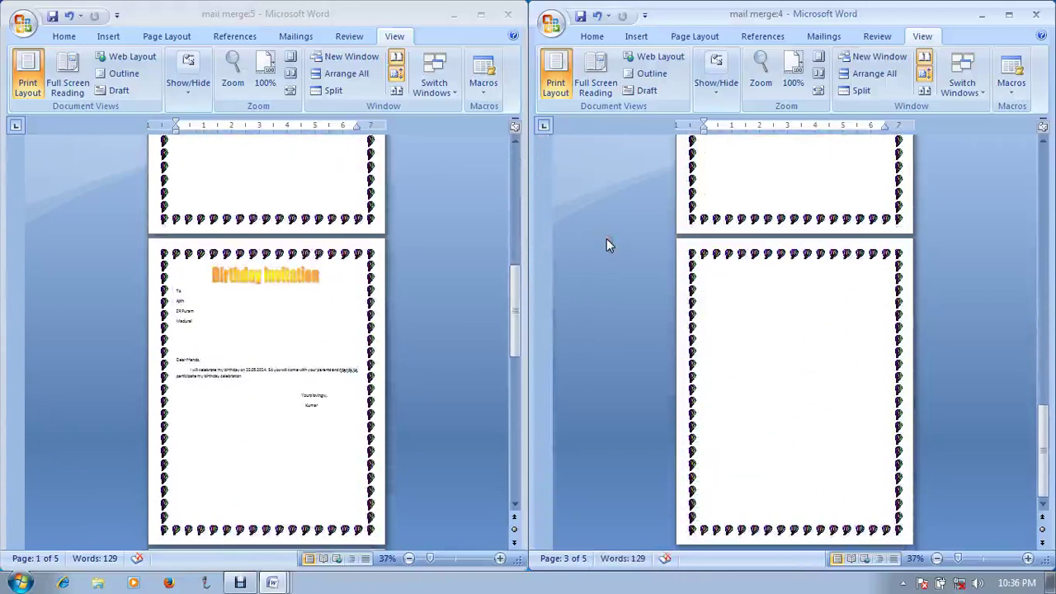
pyautogui.moveTo(515, 319); pyautogui.dragTo(523, 460)
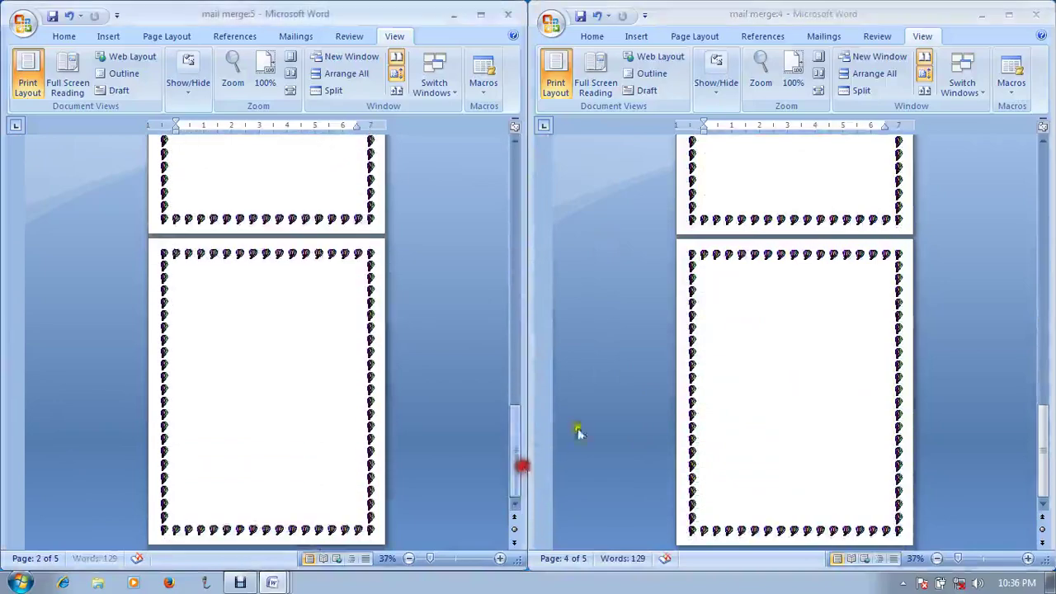
pyautogui.click(667, 319)
pyautogui.scroll(2, 652, 320)
pyautogui.scroll(-9, 648, 316)
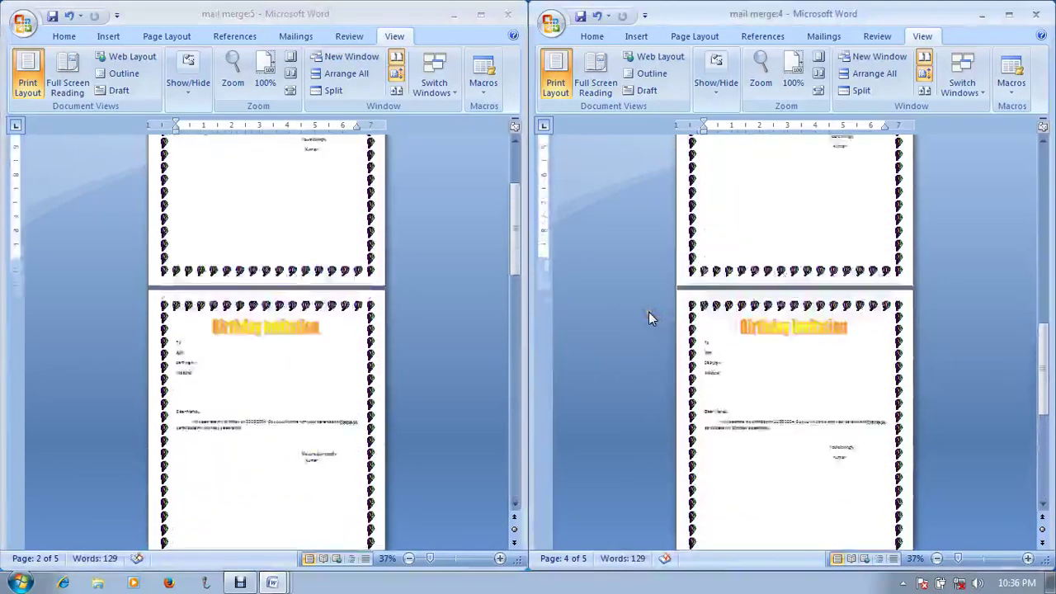
pyautogui.scroll(12, 648, 311)
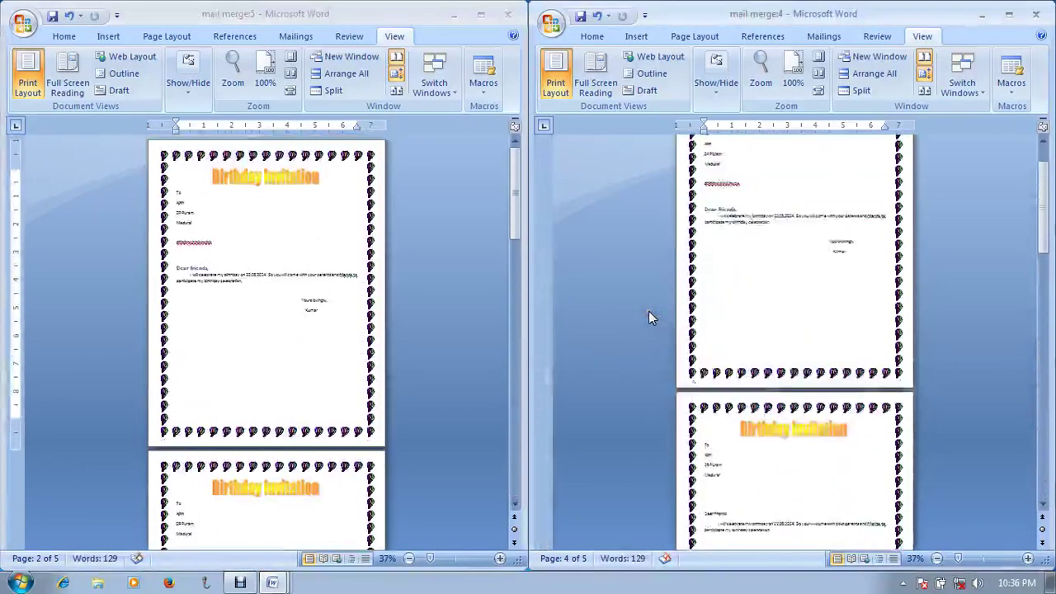
pyautogui.click(484, 15)
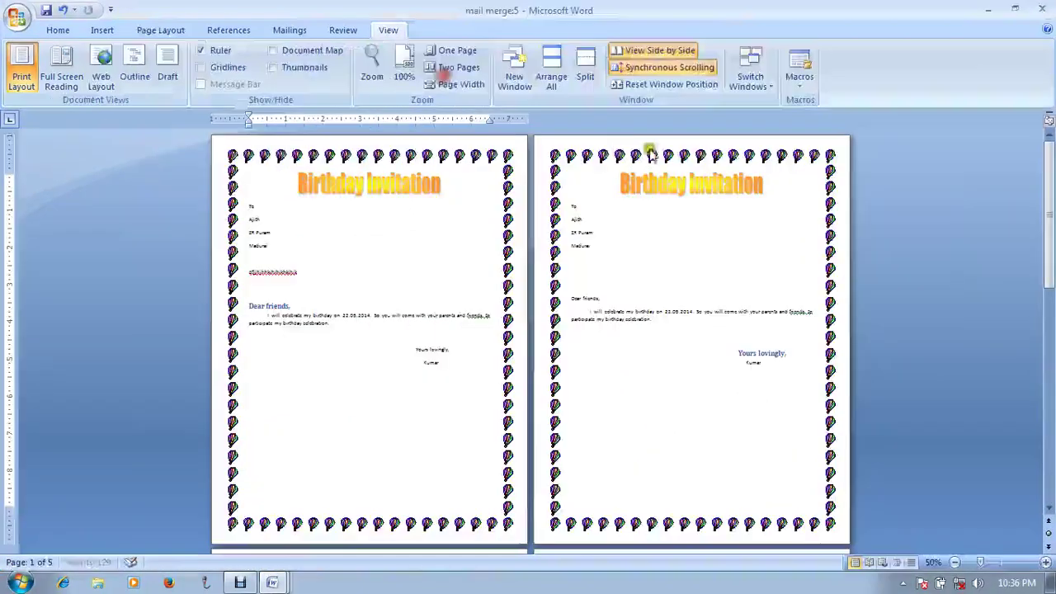
# Step: Restore the side-by-side halves, maximize mail merge:5, then switch to and maximize mail merge:3
pyautogui.click(700, 84)
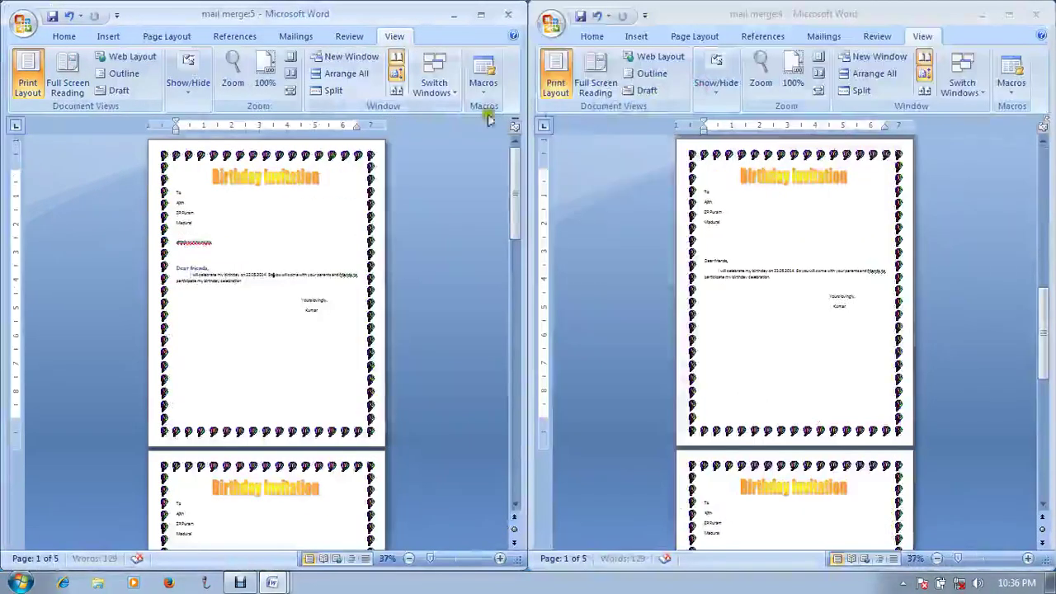
pyautogui.click(481, 14)
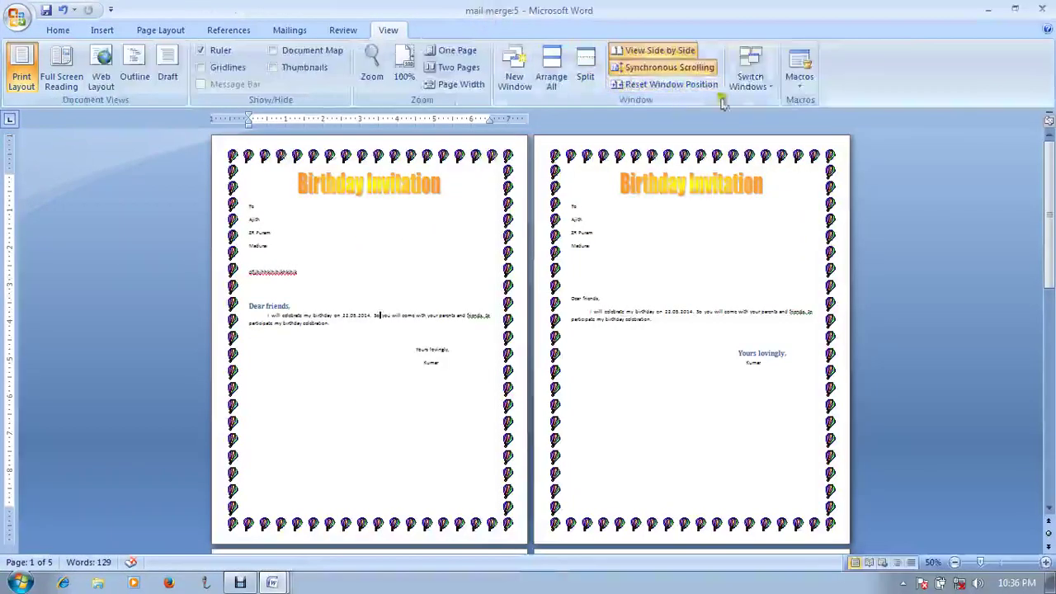
pyautogui.click(761, 75)
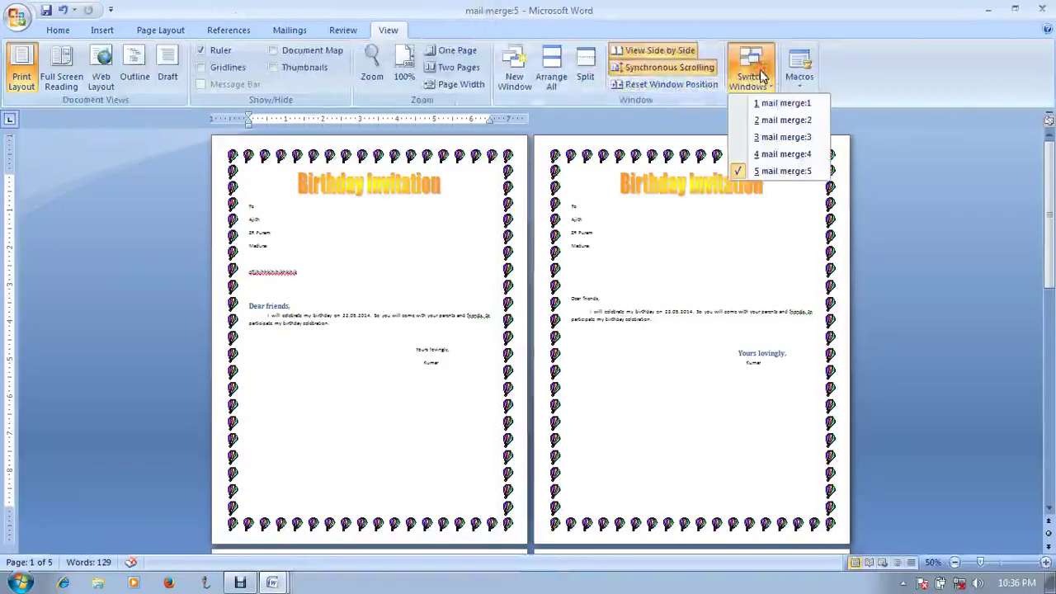
pyautogui.click(784, 137)
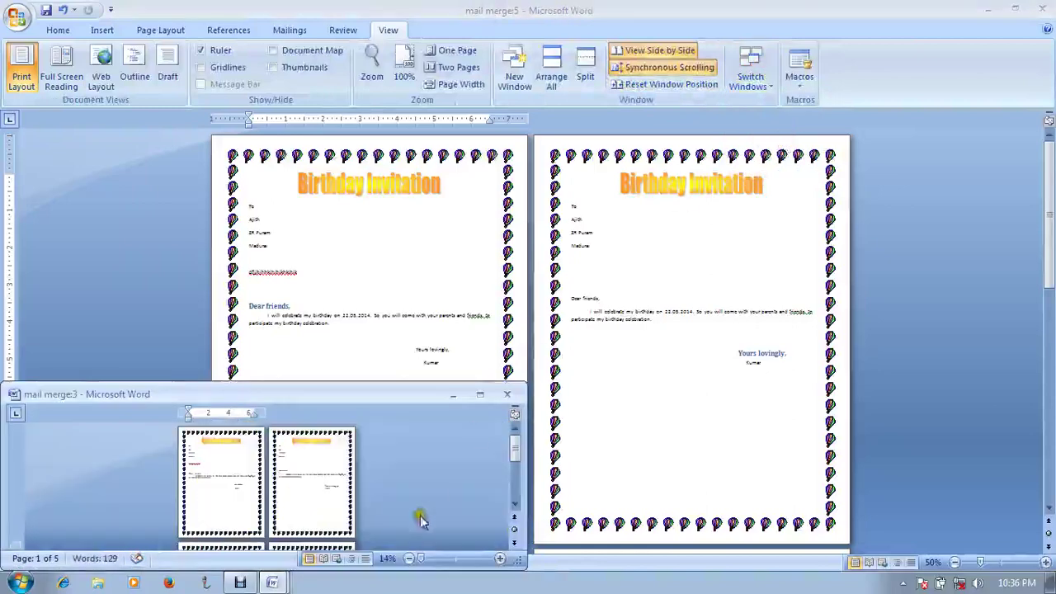
pyautogui.click(480, 394)
# Step: Click into the right-hand page, return to the View tab, and switch to mail merge:4
pyautogui.click(778, 221)
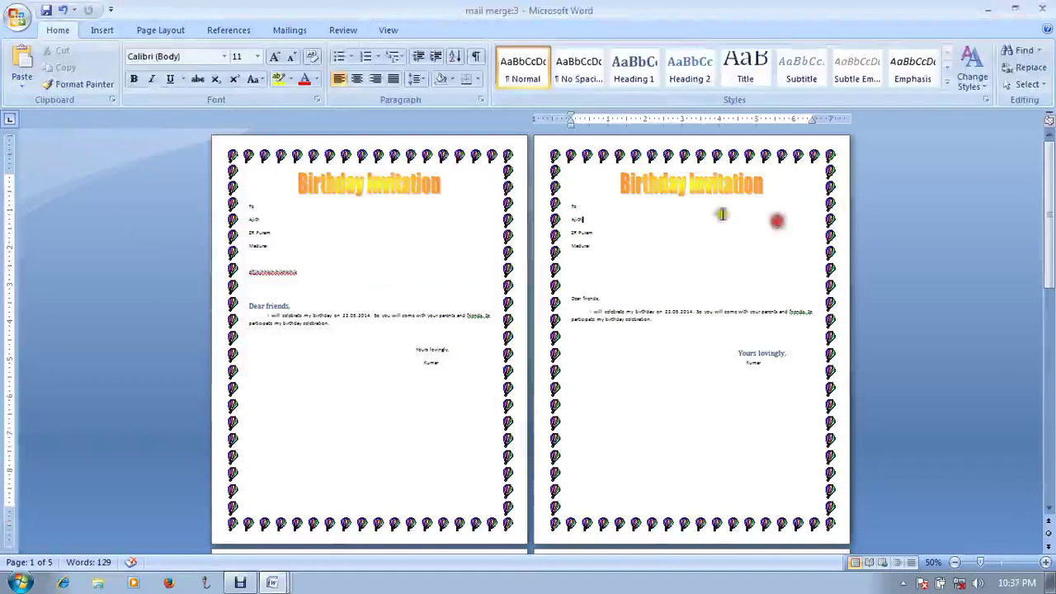
pyautogui.click(388, 30)
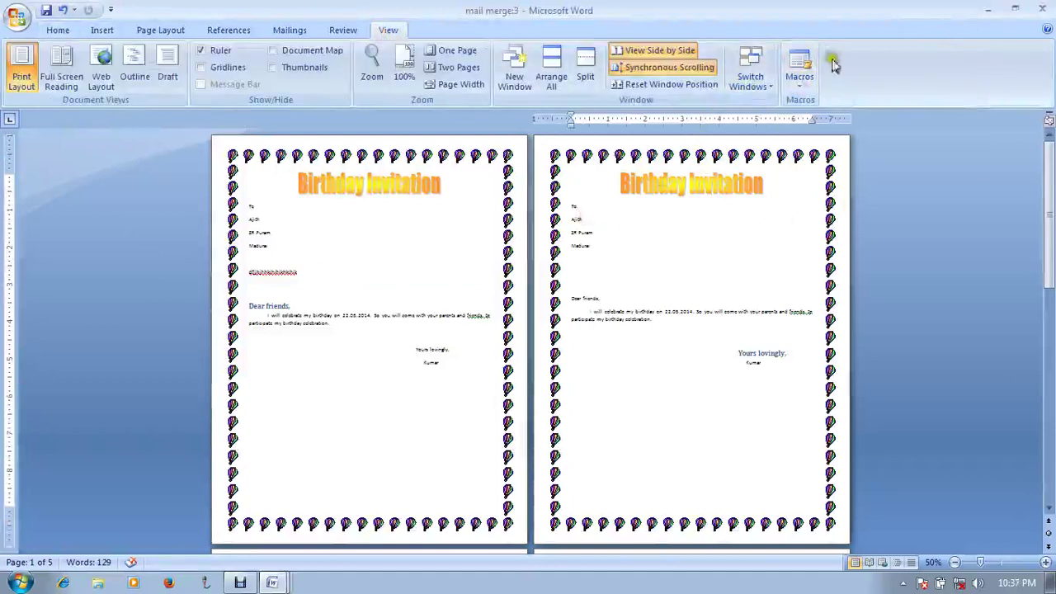
pyautogui.click(1042, 9)
# Step: Close all four mail merge invitation windows, discarding changes at the save prompt
pyautogui.click(1042, 9)
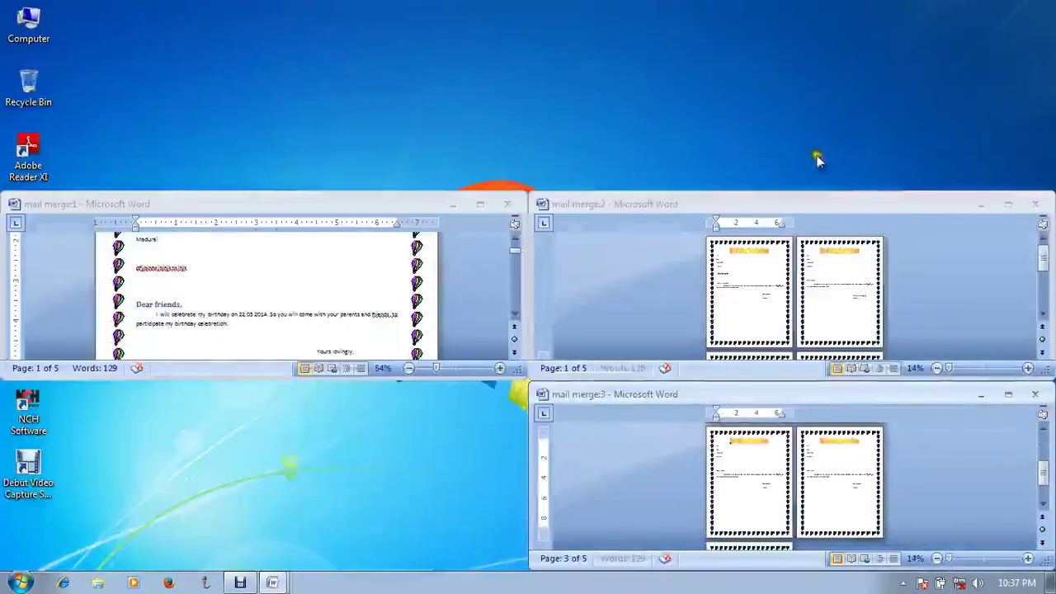
pyautogui.click(1031, 206)
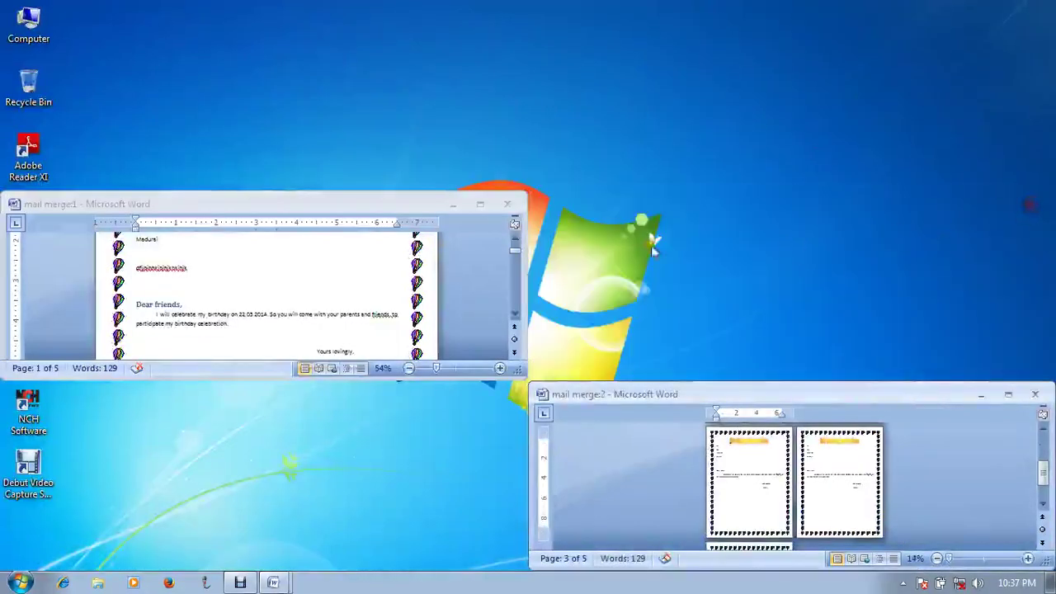
pyautogui.click(507, 204)
pyautogui.click(1035, 393)
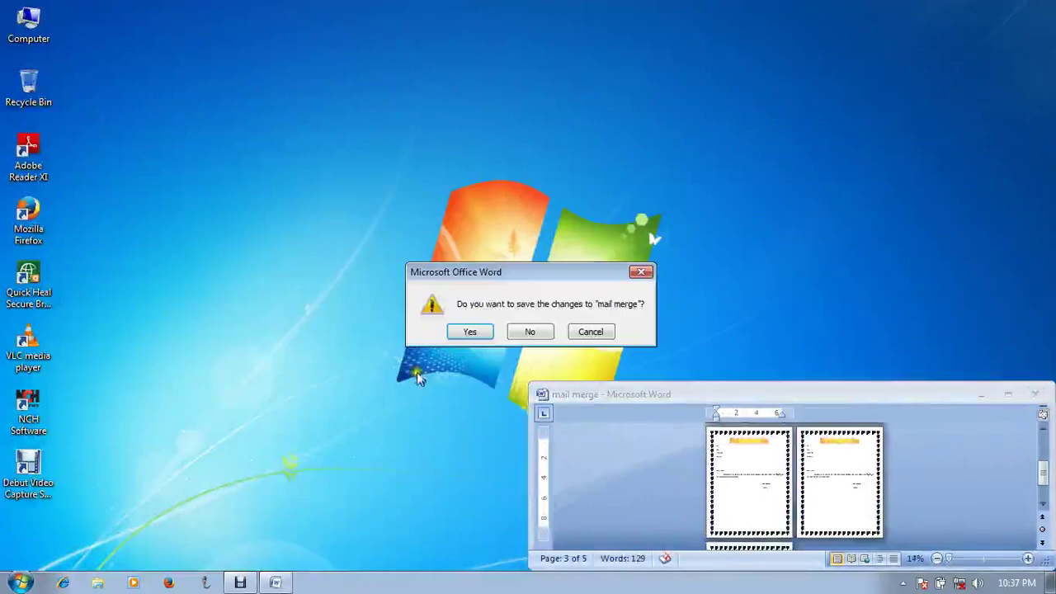
pyautogui.click(522, 328)
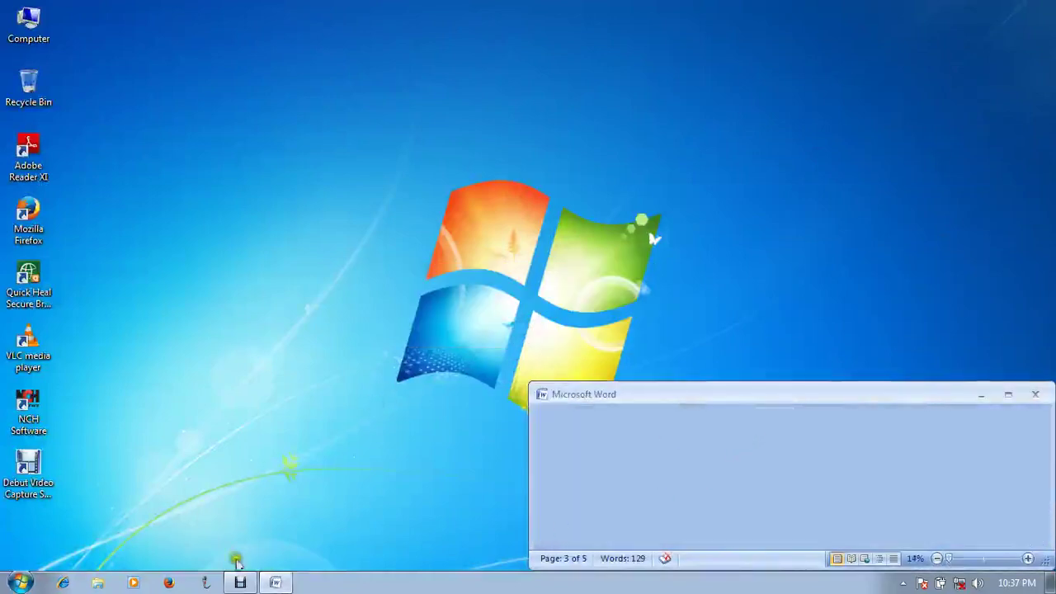
# Step: Launch Microsoft Office Word 2007 from the Start menu and maximize the blank Document1
pyautogui.click(20, 583)
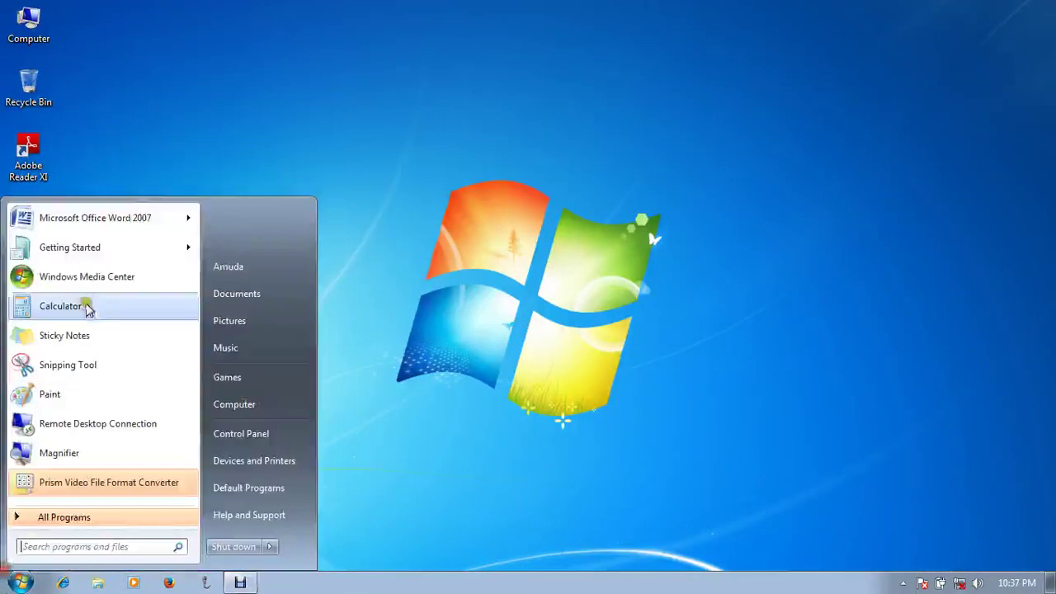
pyautogui.click(137, 217)
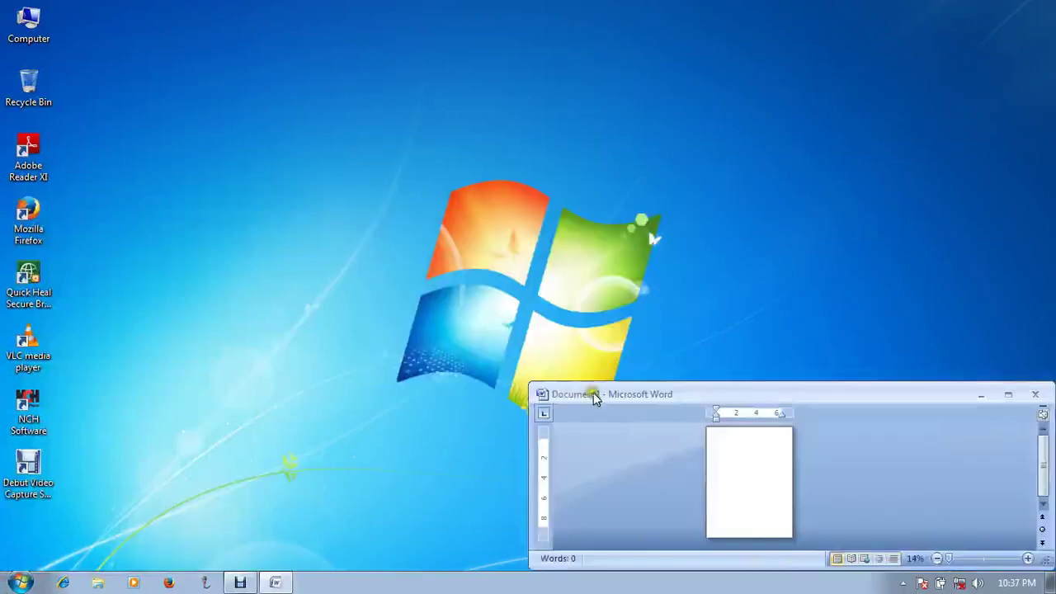
pyautogui.doubleClick(594, 395)
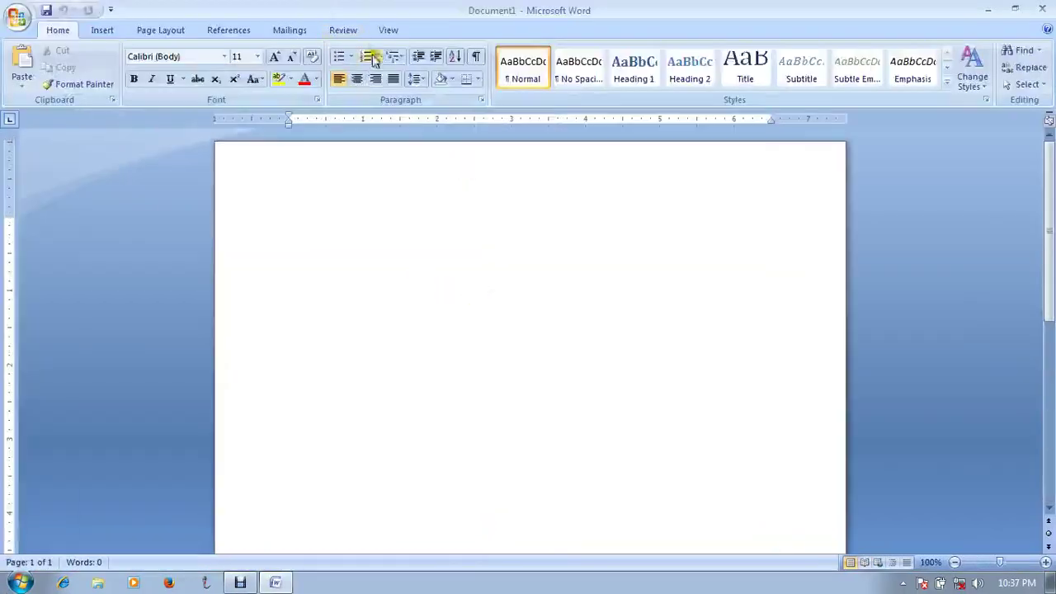
pyautogui.click(388, 30)
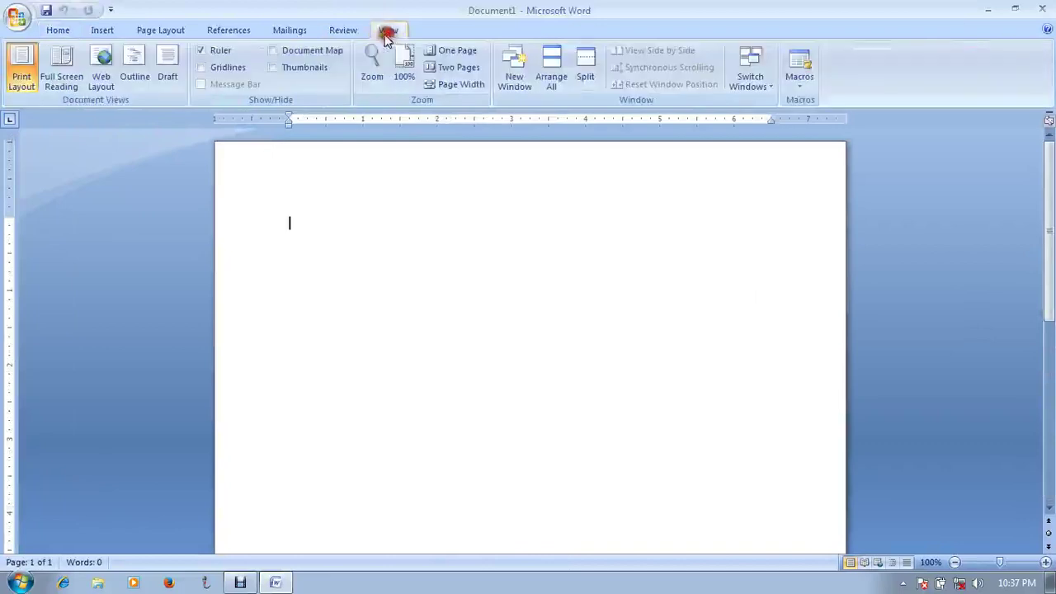
# Step: Start recording a new macro named god and begin entering text in the document
pyautogui.click(800, 82)
pyautogui.click(815, 122)
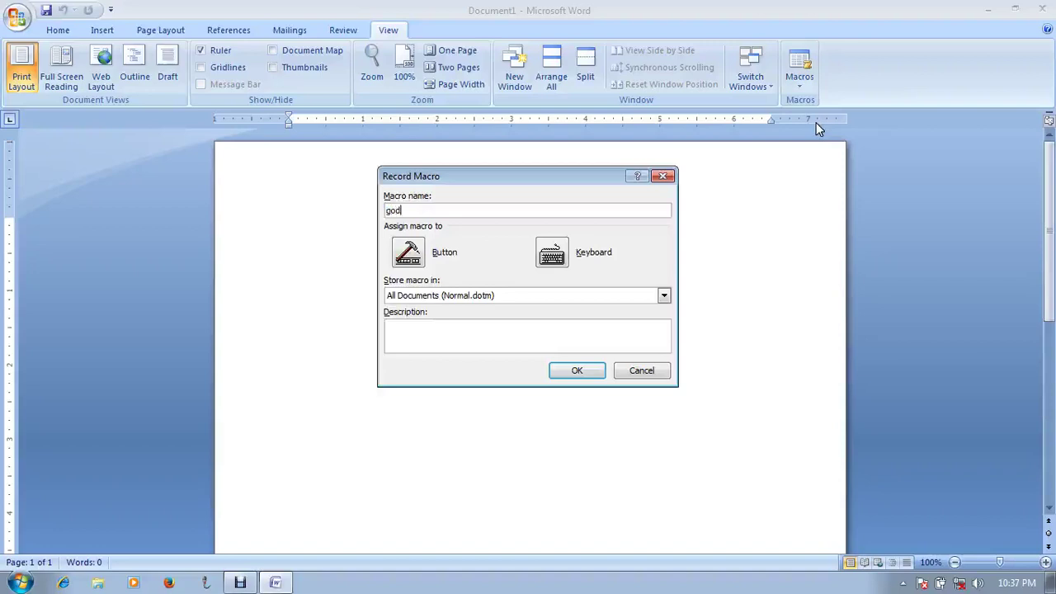
pyautogui.press('Return')
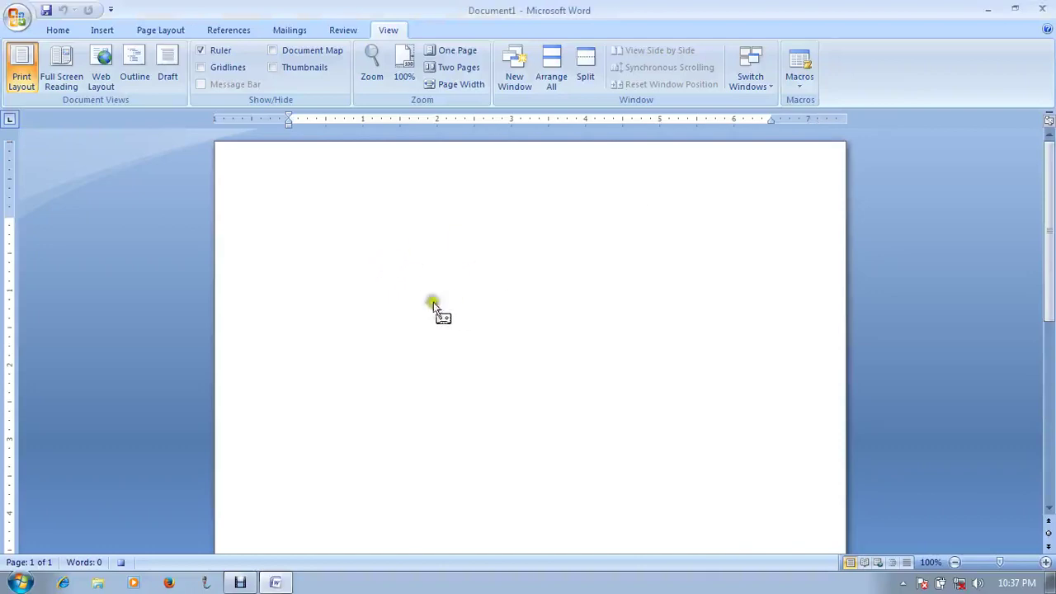
pyautogui.click(396, 294)
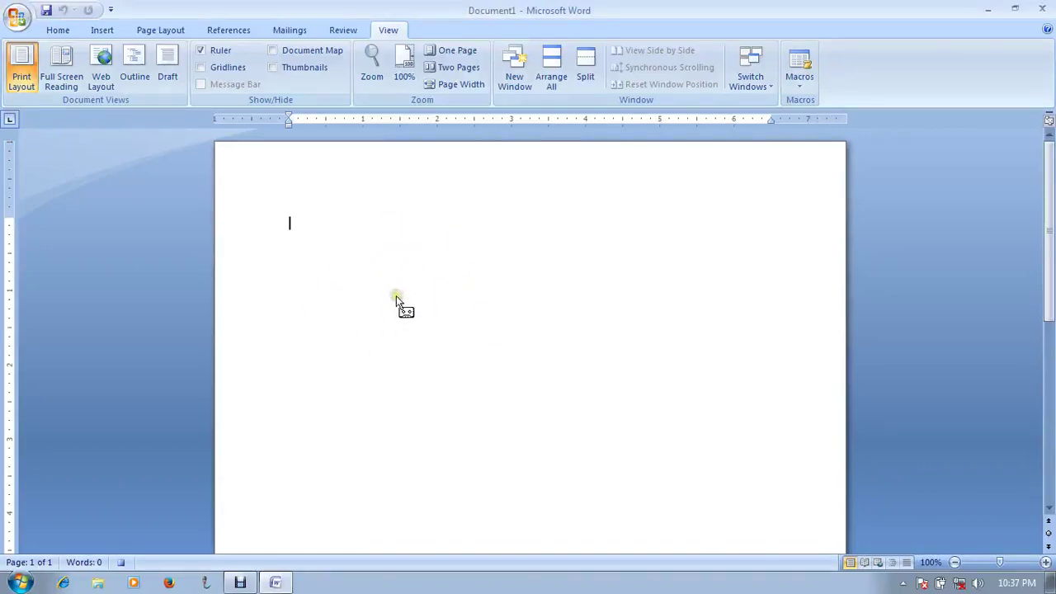
pyautogui.click(430, 288)
pyautogui.click(426, 290)
# Step: Pause recording while adding 'bad', then resume and finish typing 'He is good boy.'
pyautogui.click(799, 80)
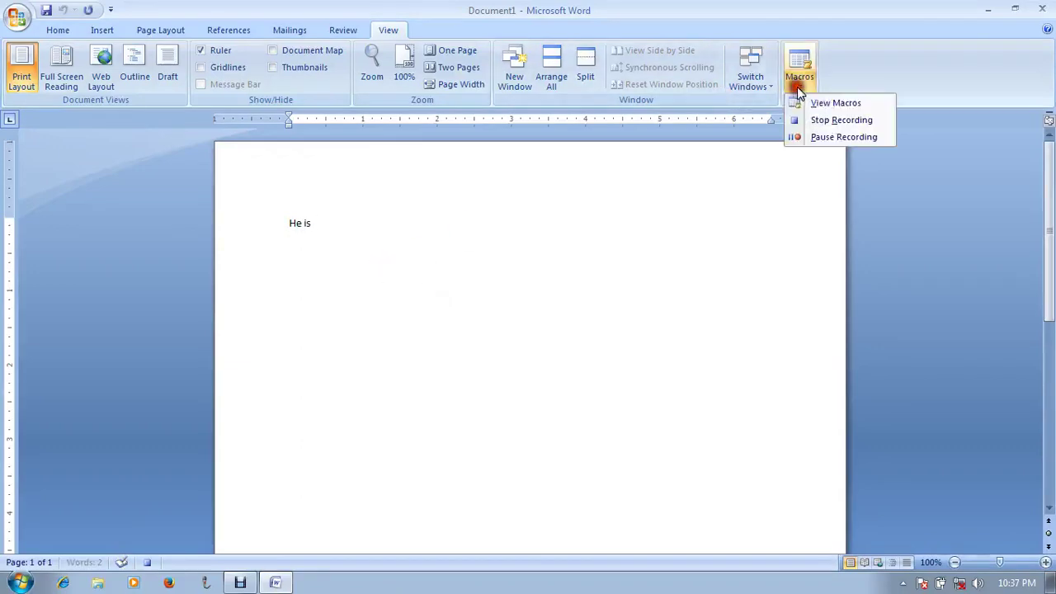
pyautogui.click(831, 137)
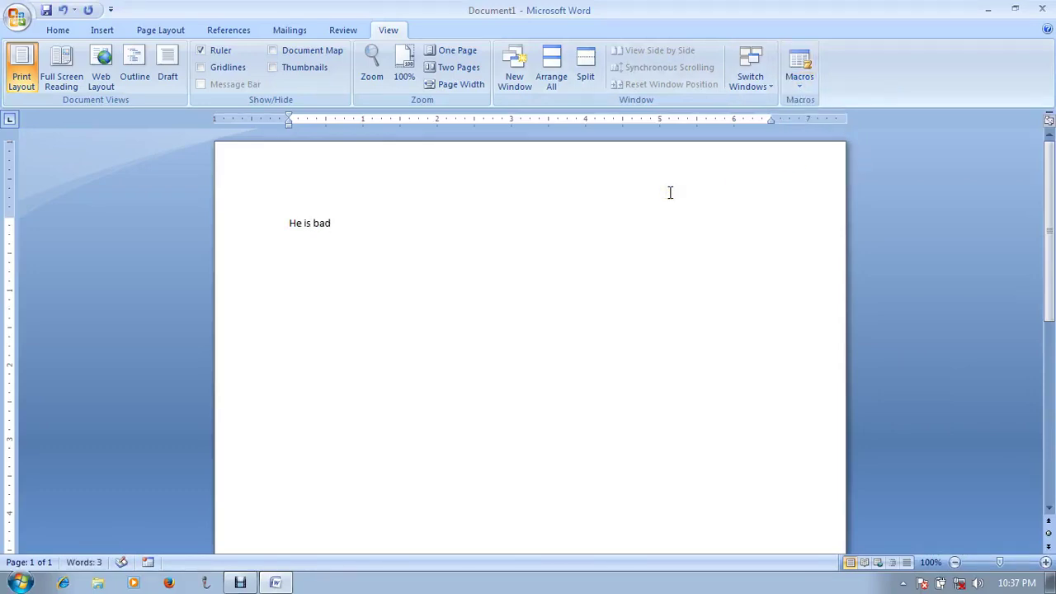
pyautogui.click(799, 83)
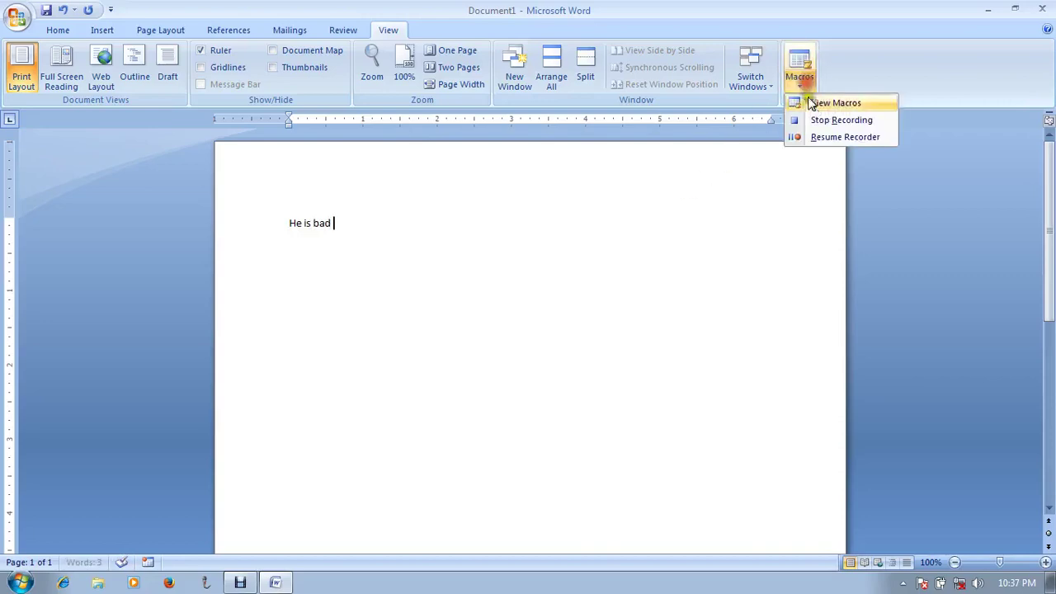
pyautogui.click(823, 139)
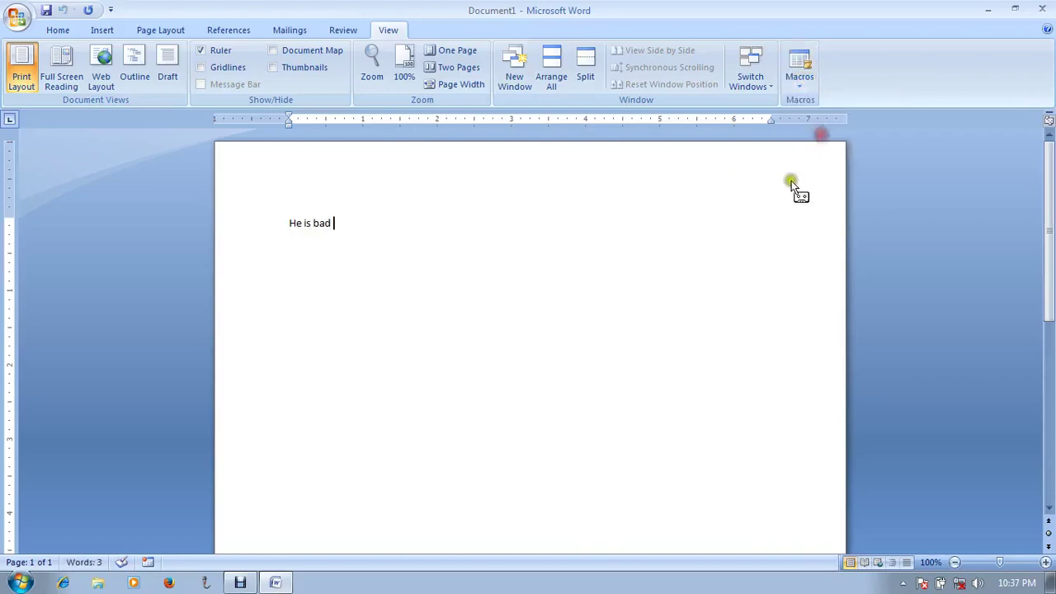
pyautogui.write('od')
pyautogui.click(789, 185)
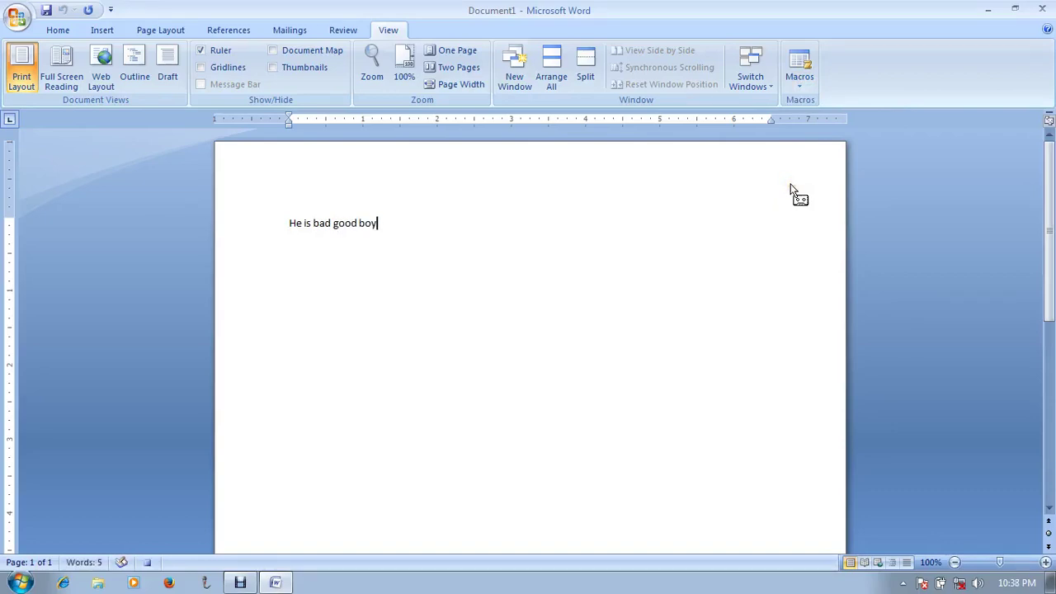
pyautogui.press('Down')
pyautogui.press('Down')
pyautogui.press('Down')
# Step: Stop recording the god macro
pyautogui.click(800, 79)
pyautogui.click(815, 118)
pyautogui.click(812, 86)
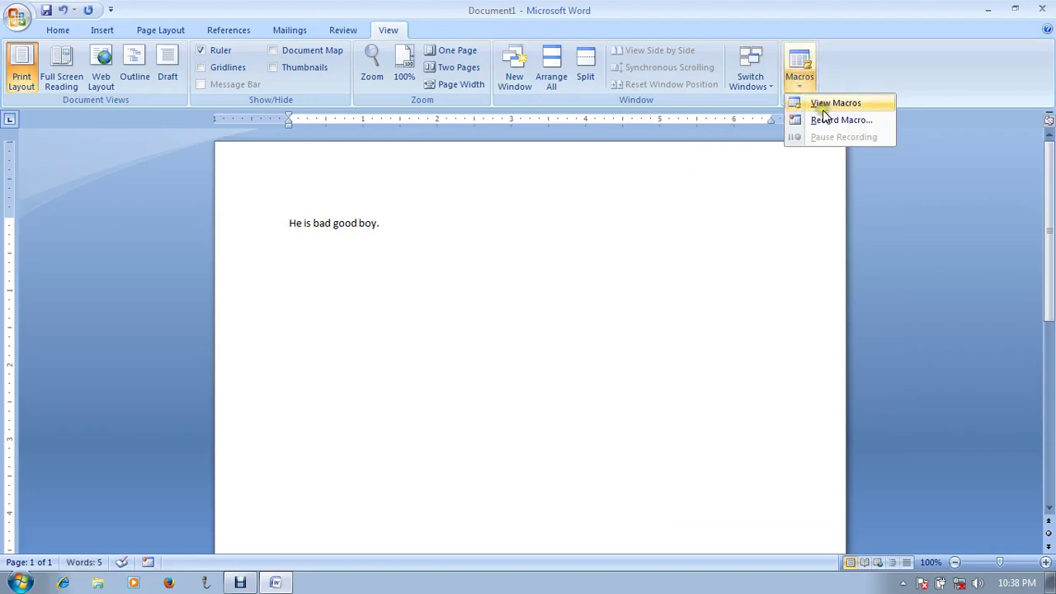
pyautogui.click(832, 103)
# Step: Run the god macro once, adding a 'He is good boy.' line below the first
pyautogui.moveTo(502, 156); pyautogui.dragTo(700, 81)
pyautogui.click(875, 101)
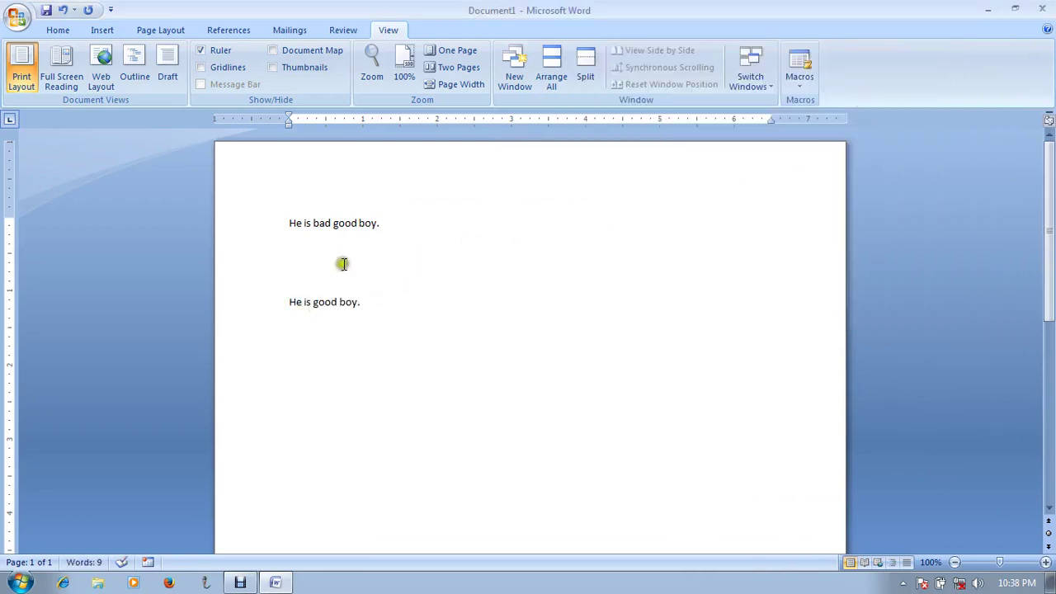
pyautogui.moveTo(313, 223); pyautogui.dragTo(333, 225)
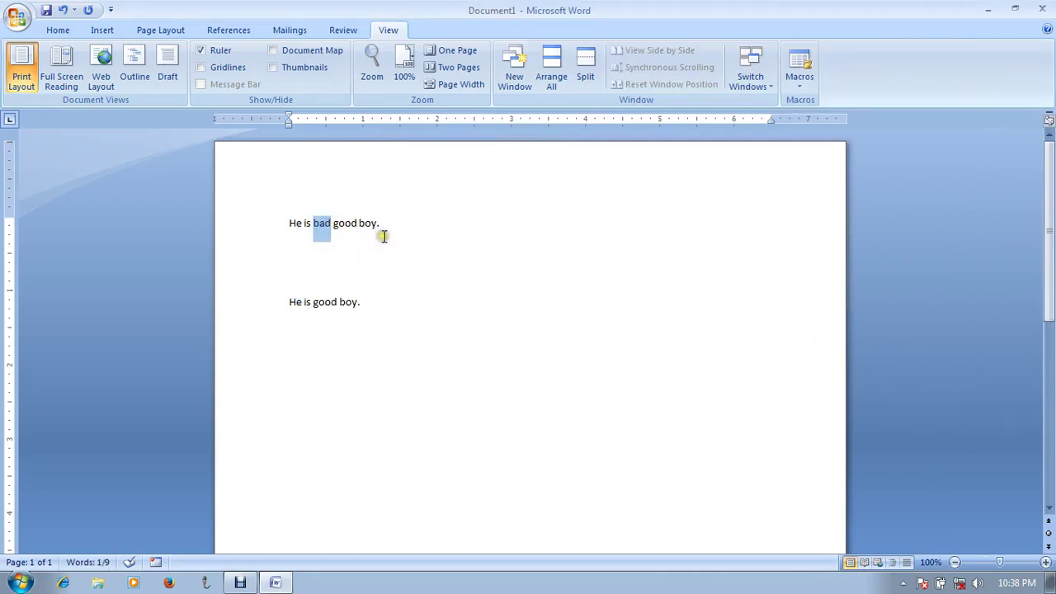
pyautogui.moveTo(332, 221); pyautogui.dragTo(365, 229)
pyautogui.moveTo(287, 301); pyautogui.dragTo(381, 302)
# Step: Place the caret lower on the page and run the god macro again
pyautogui.click(311, 251)
pyautogui.click(310, 286)
pyautogui.click(307, 340)
pyautogui.click(328, 401)
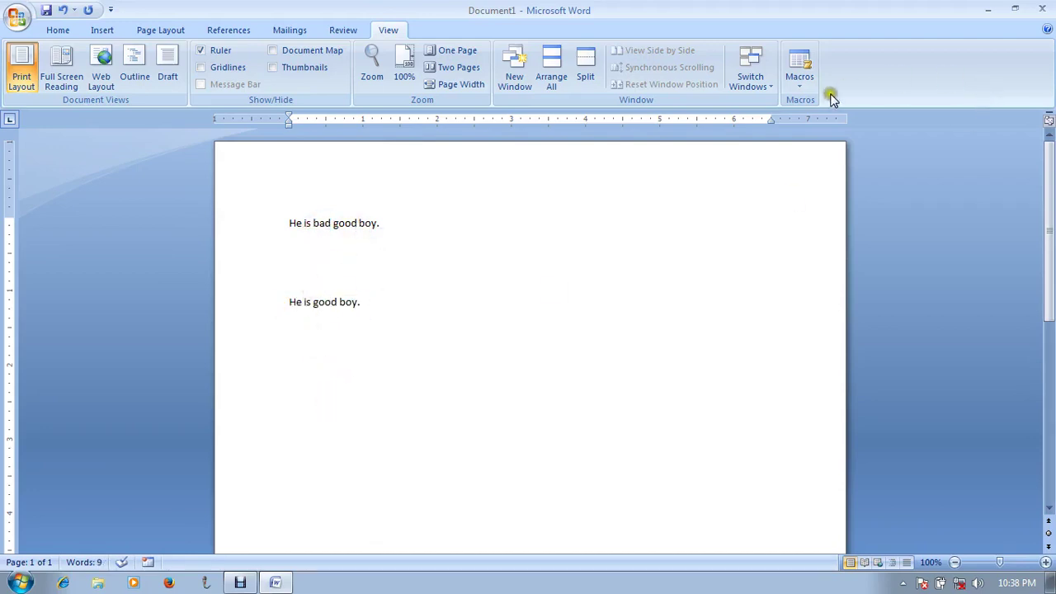
pyautogui.click(799, 82)
pyautogui.click(817, 104)
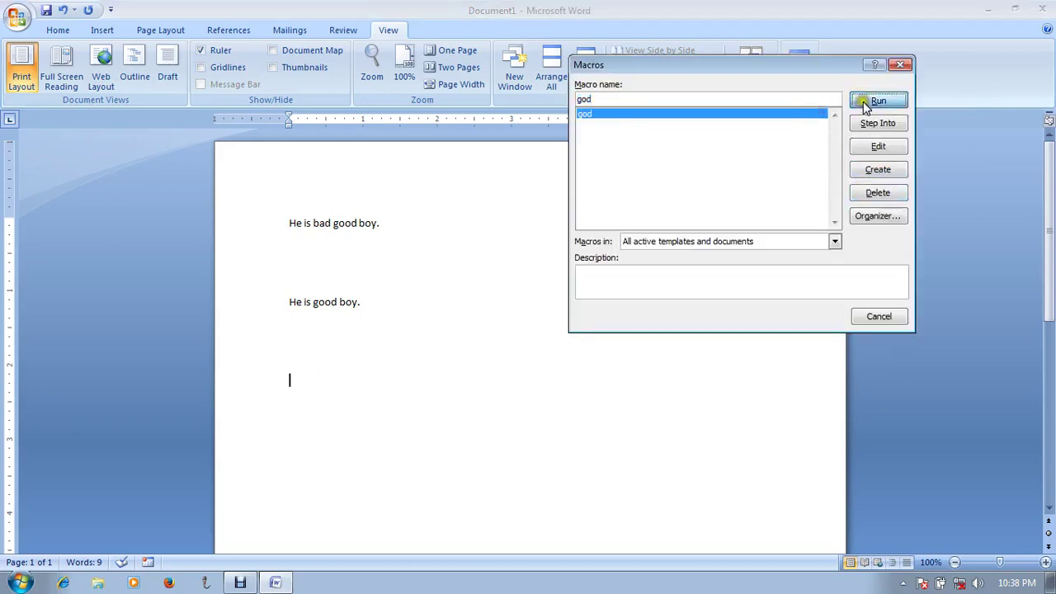
pyautogui.click(878, 100)
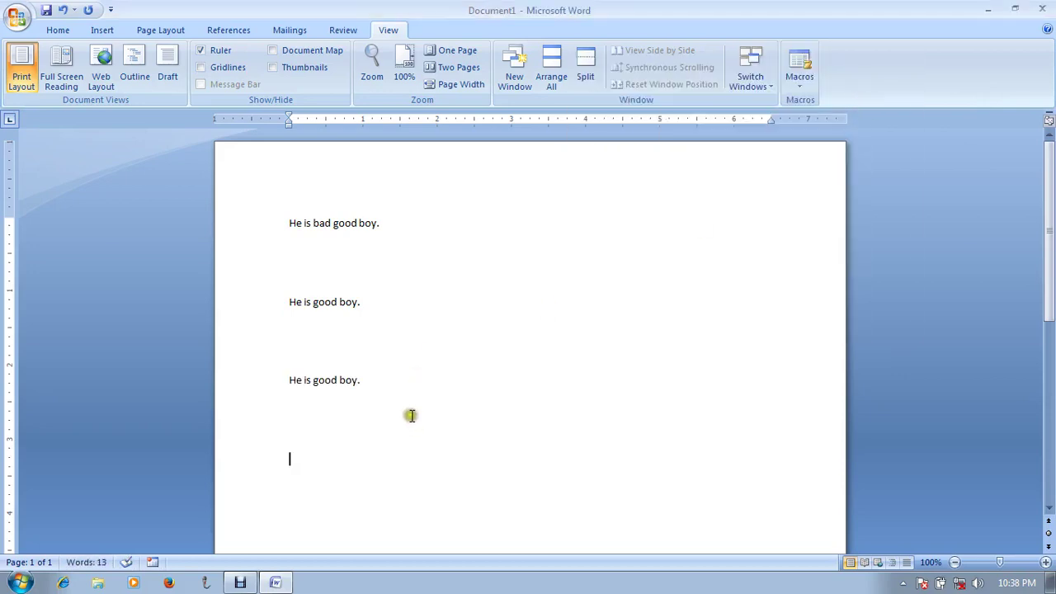